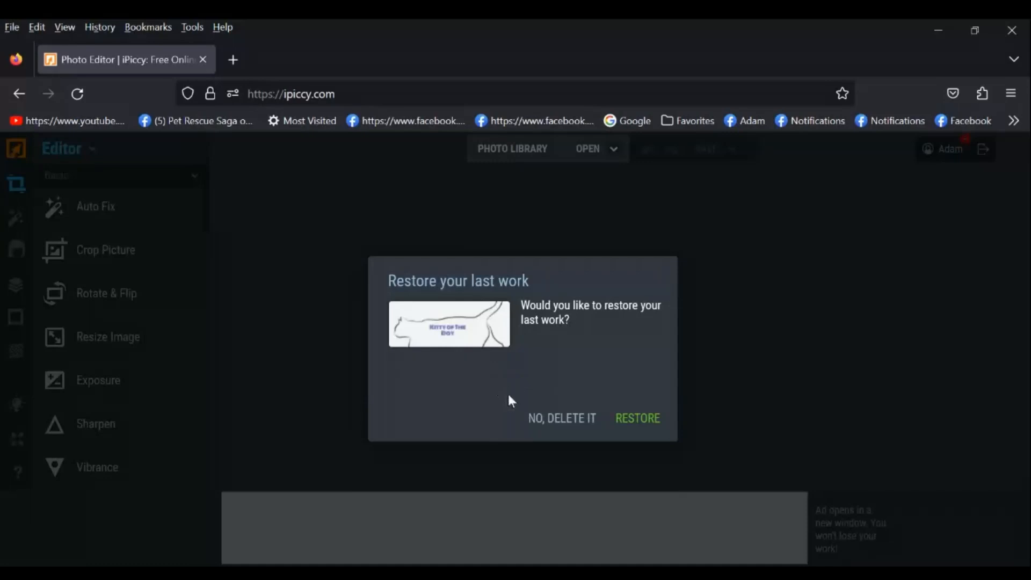
# Step: Discard the last saved work and start opening a photo, browsing to the YouTube folder on the Desktop
pyautogui.click(567, 422)
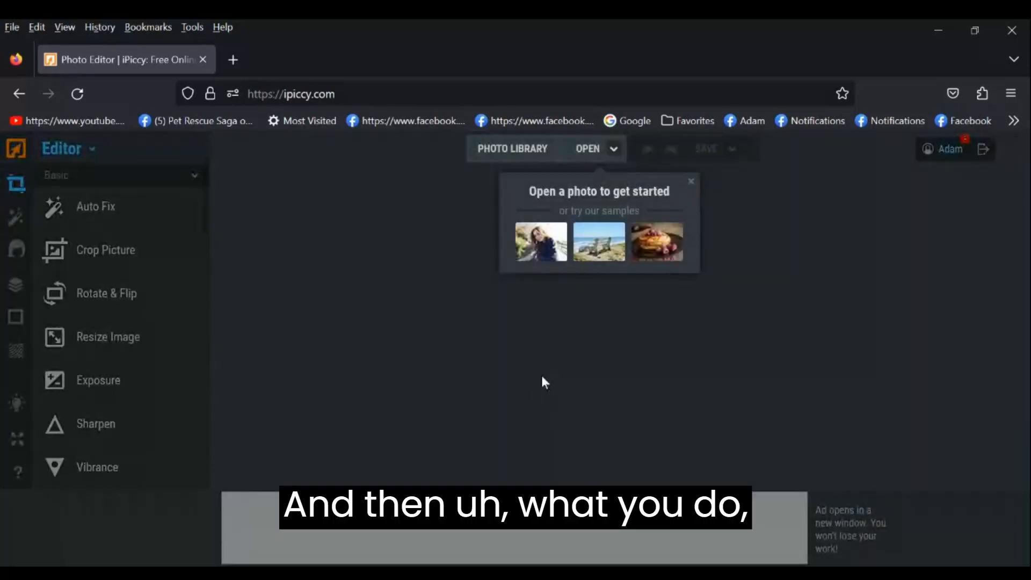
pyautogui.click(589, 160)
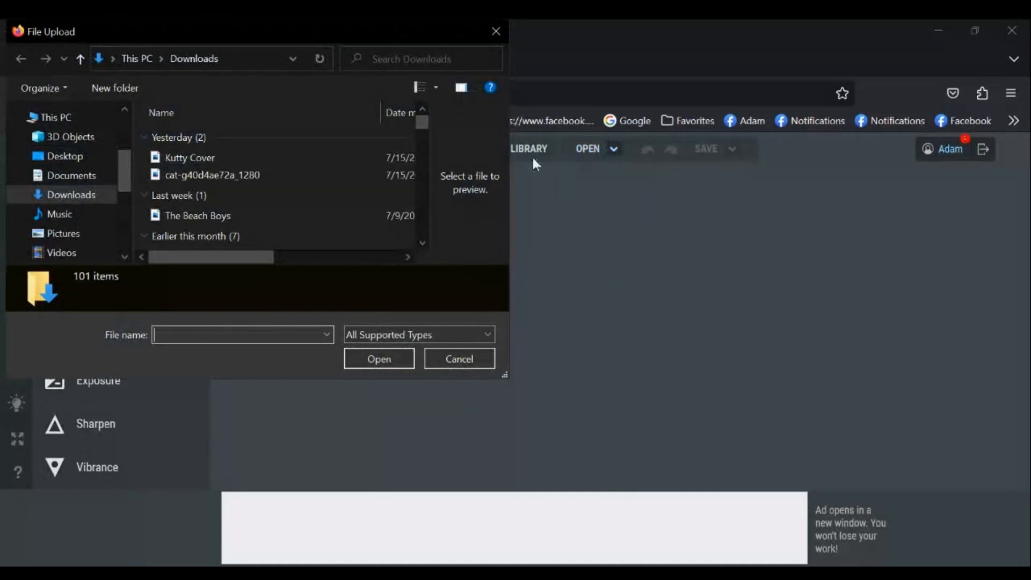
pyautogui.click(86, 161)
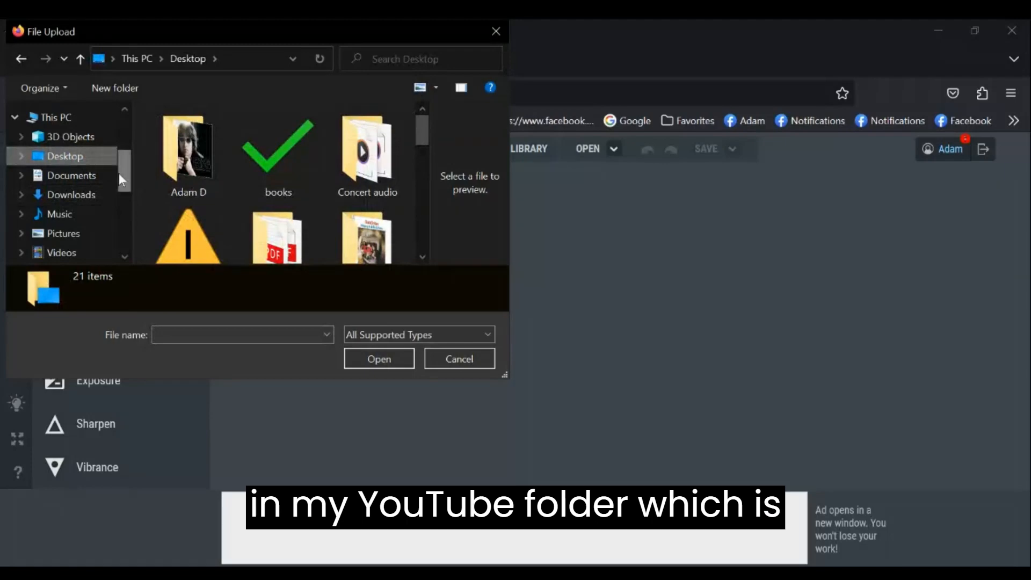
pyautogui.scroll(-1, 118, 173)
pyautogui.scroll(-3, 138, 183)
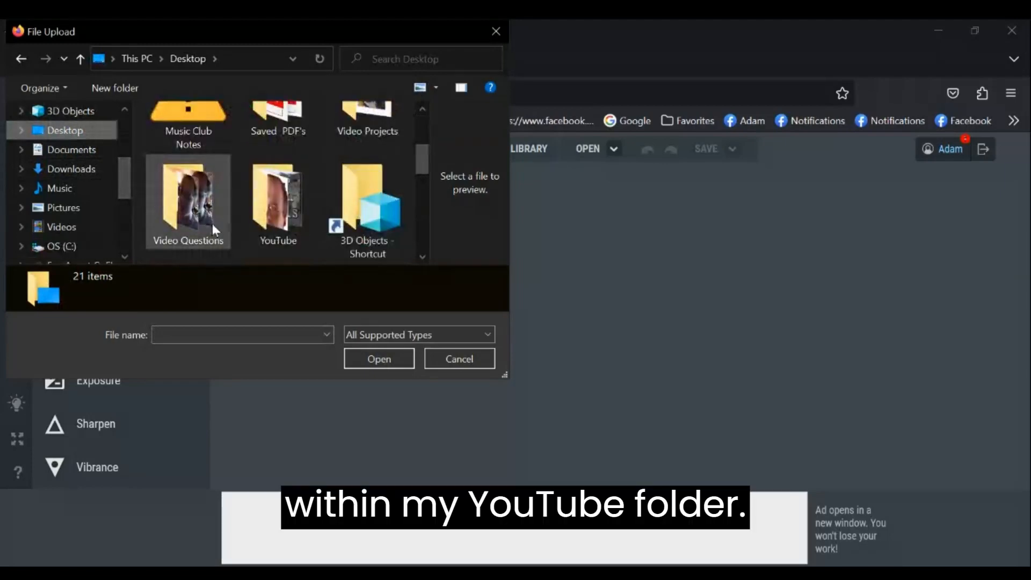
pyautogui.doubleClick(261, 230)
# Step: Look through the Thumbnails folder inside the YouTube folder for the clapperboard image
pyautogui.scroll(-3, 260, 231)
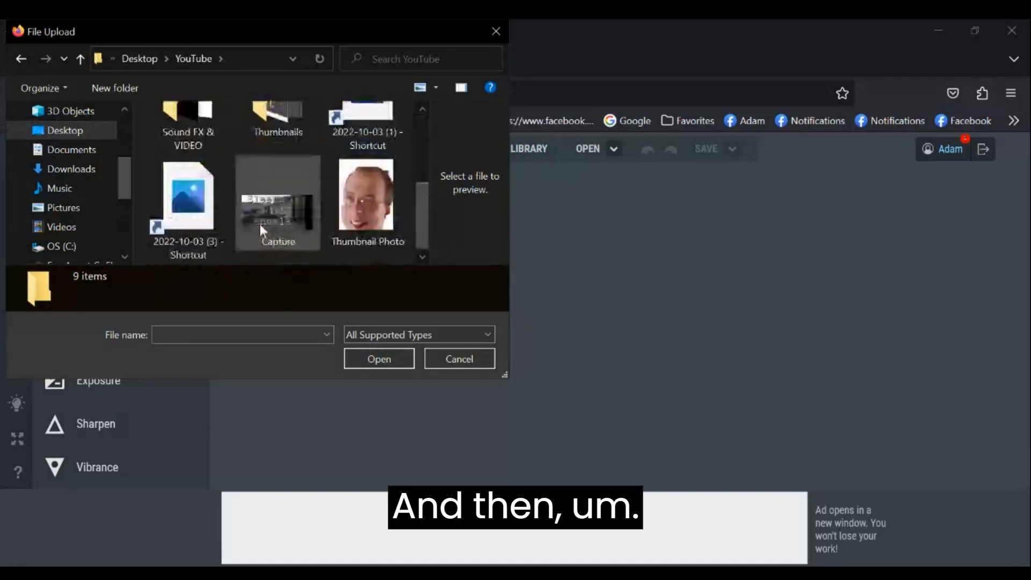
pyautogui.scroll(3, 259, 242)
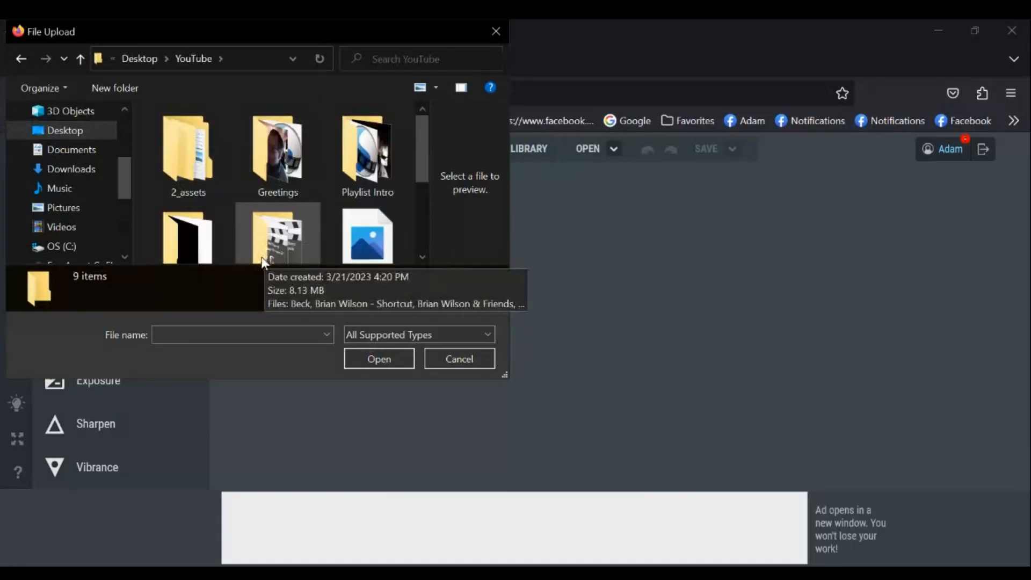
pyautogui.scroll(-1, 253, 246)
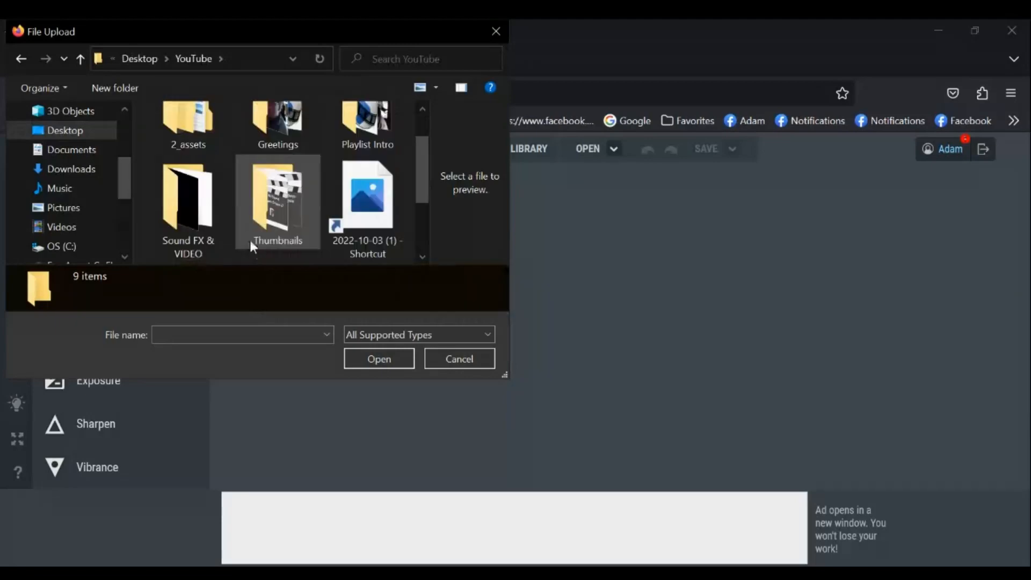
pyautogui.doubleClick(252, 236)
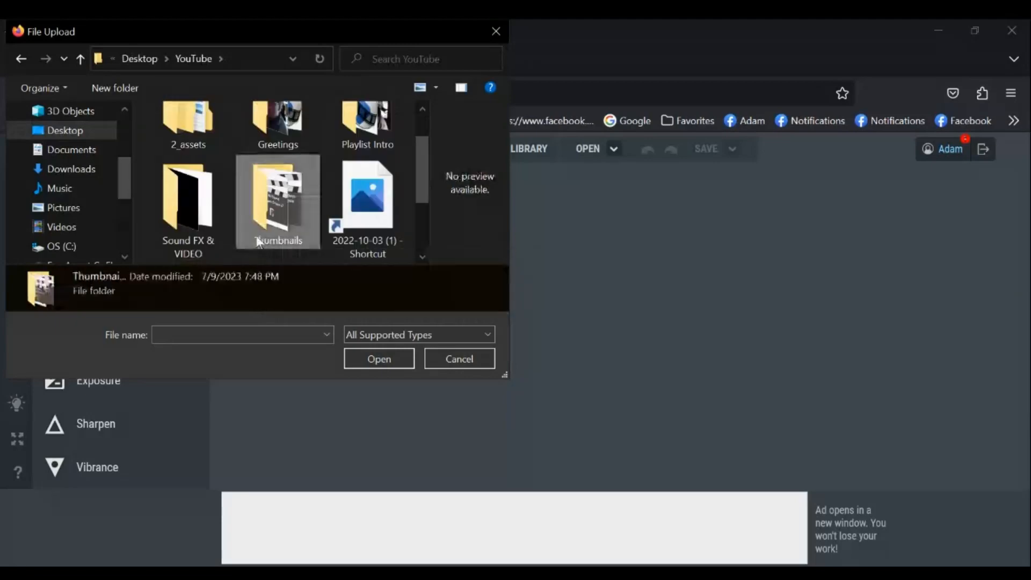
pyautogui.scroll(-10, 258, 242)
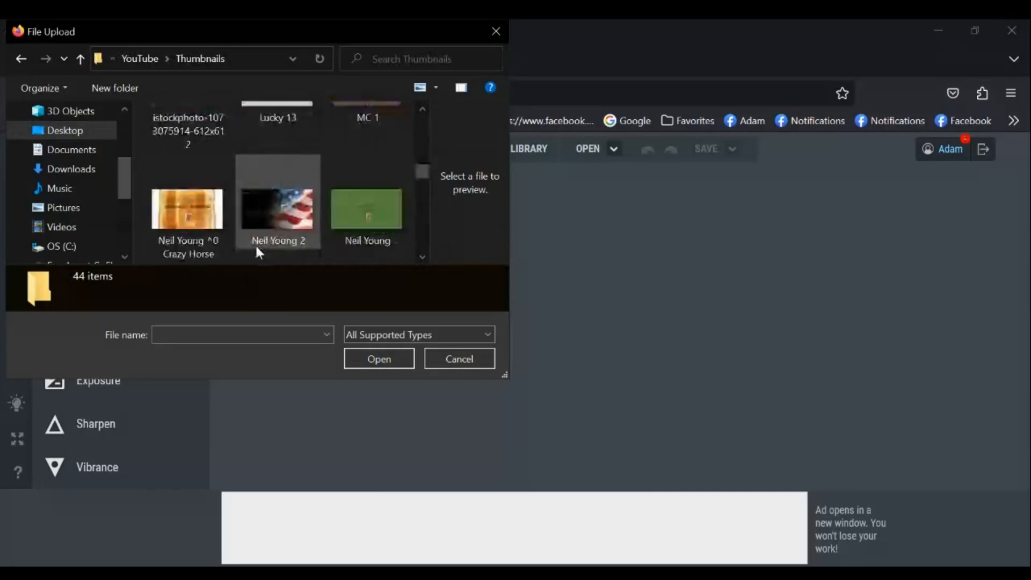
pyautogui.scroll(-6, 256, 245)
pyautogui.scroll(6, 256, 248)
pyautogui.scroll(-2, 255, 247)
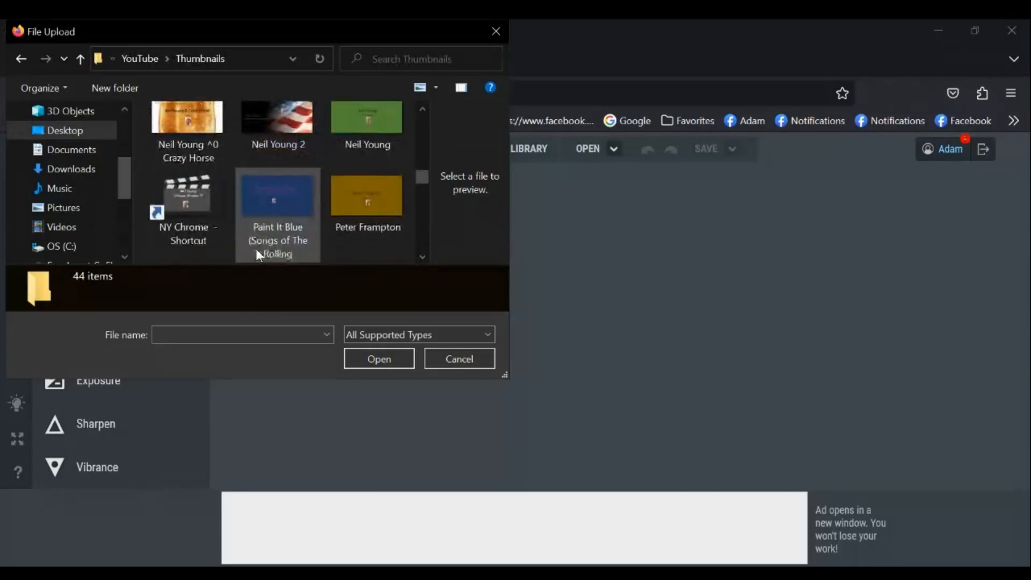
pyautogui.scroll(3, 256, 247)
pyautogui.scroll(2, 245, 244)
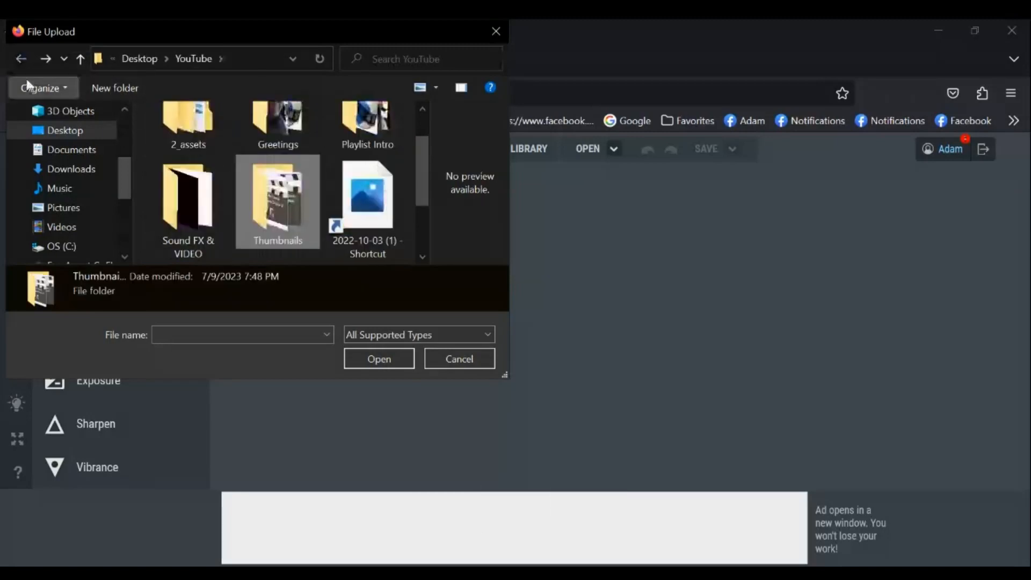
# Step: Open the clapperboard-3177019_1280 shortcut from the Sound FX & VIDEO folder inside the YouTube folder
pyautogui.scroll(-2, 227, 205)
pyautogui.scroll(3, 248, 220)
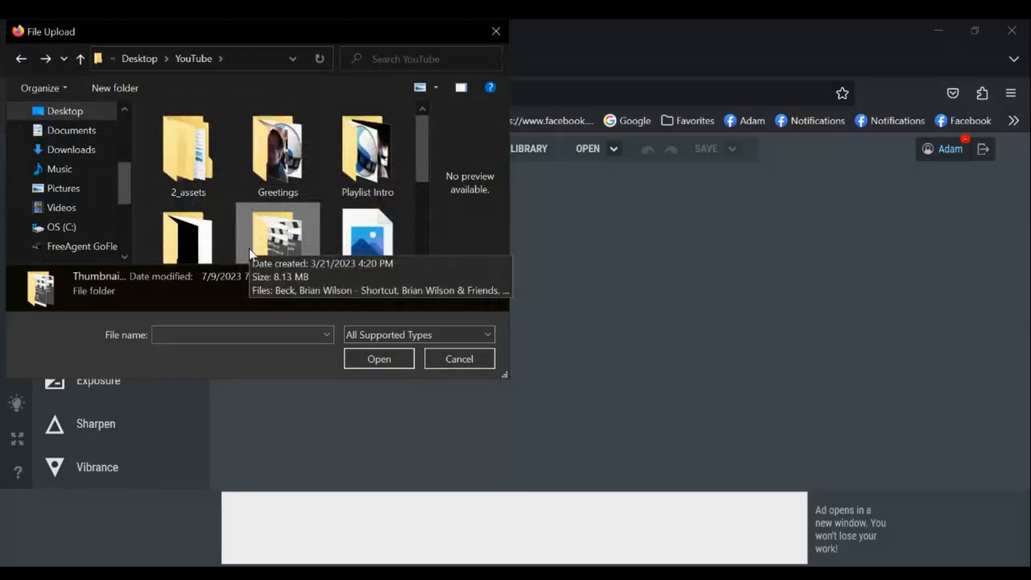
pyautogui.scroll(-3, 248, 250)
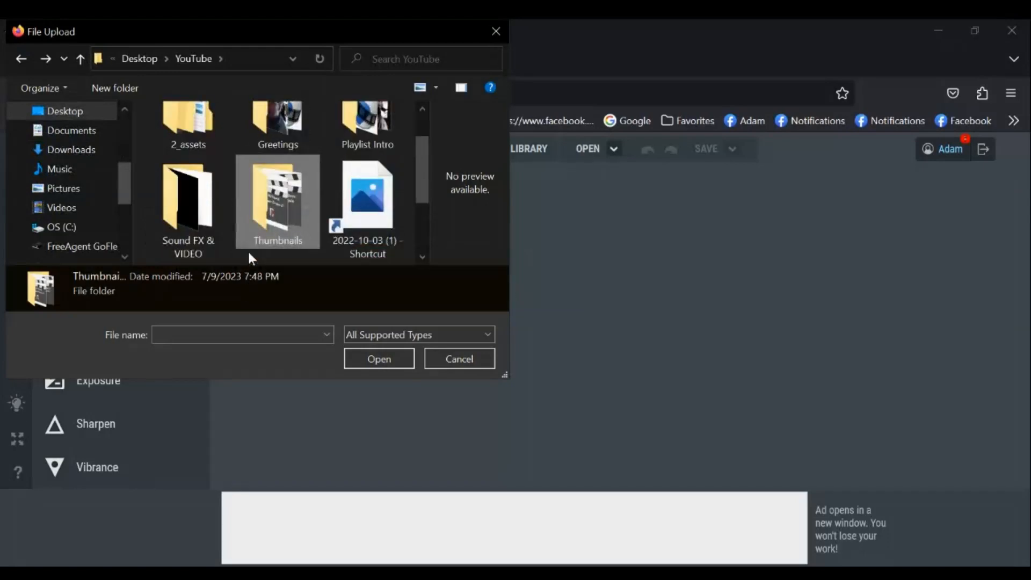
pyautogui.scroll(3, 240, 249)
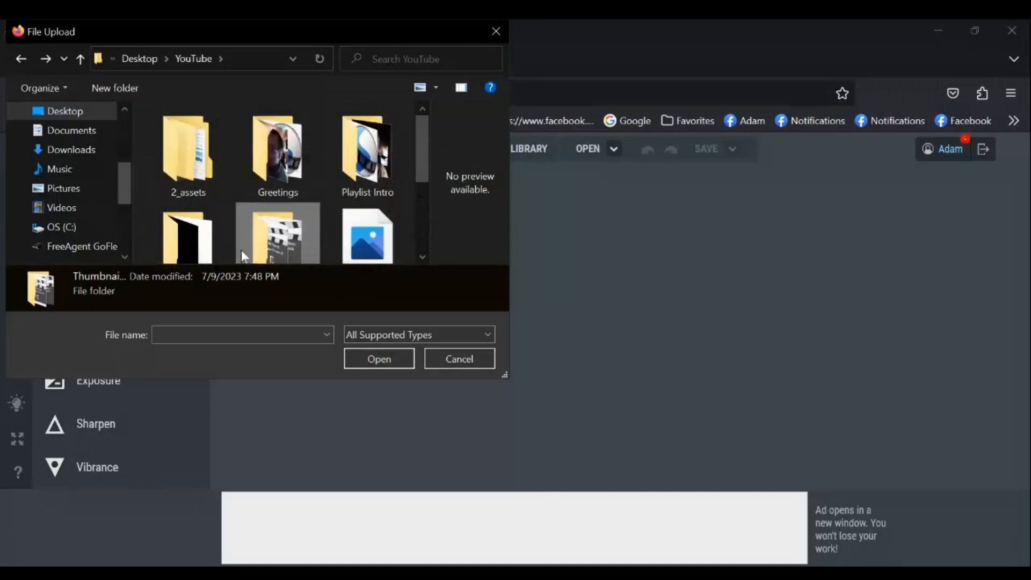
pyautogui.scroll(-1, 241, 249)
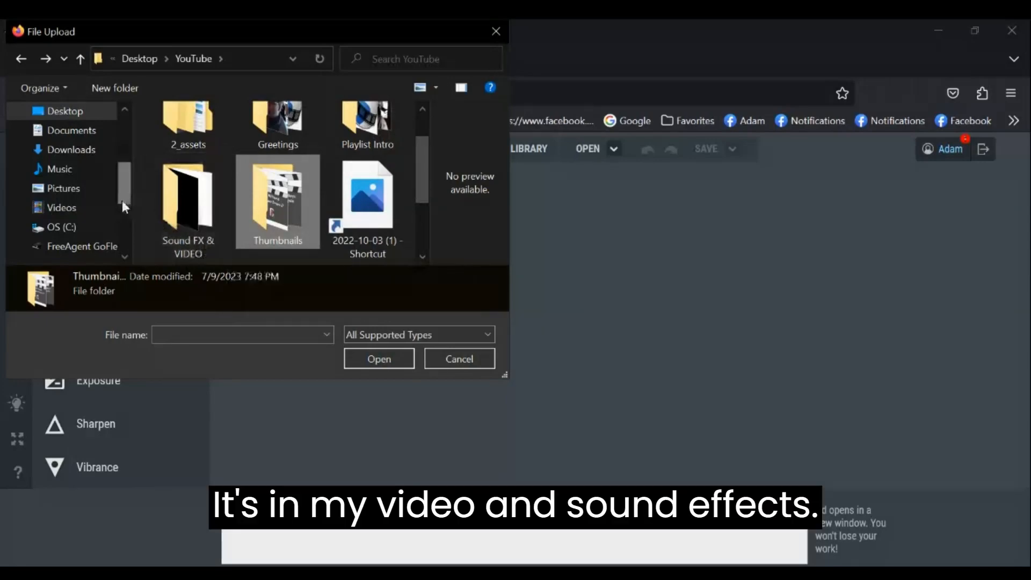
pyautogui.click(161, 217)
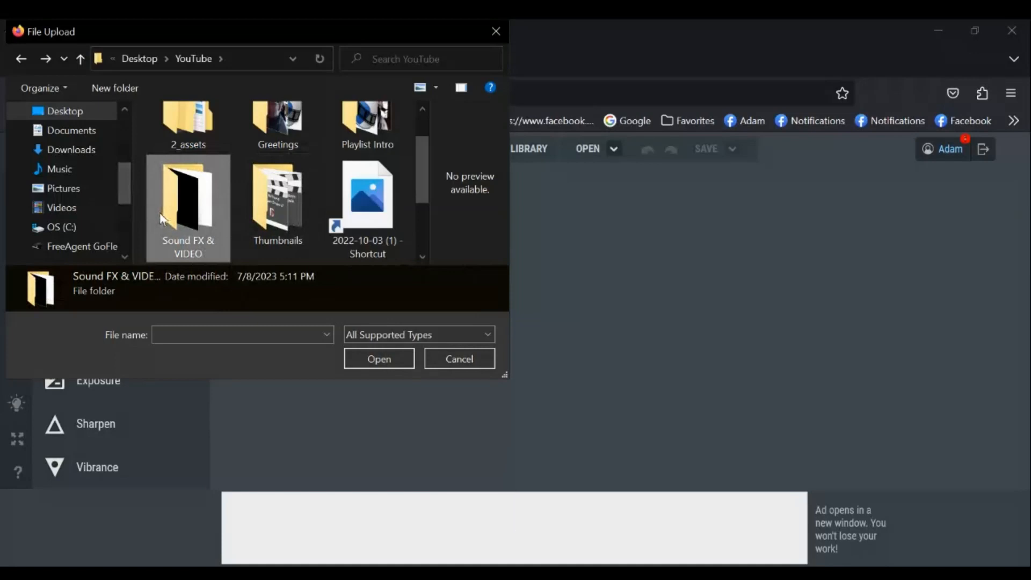
pyautogui.doubleClick(161, 217)
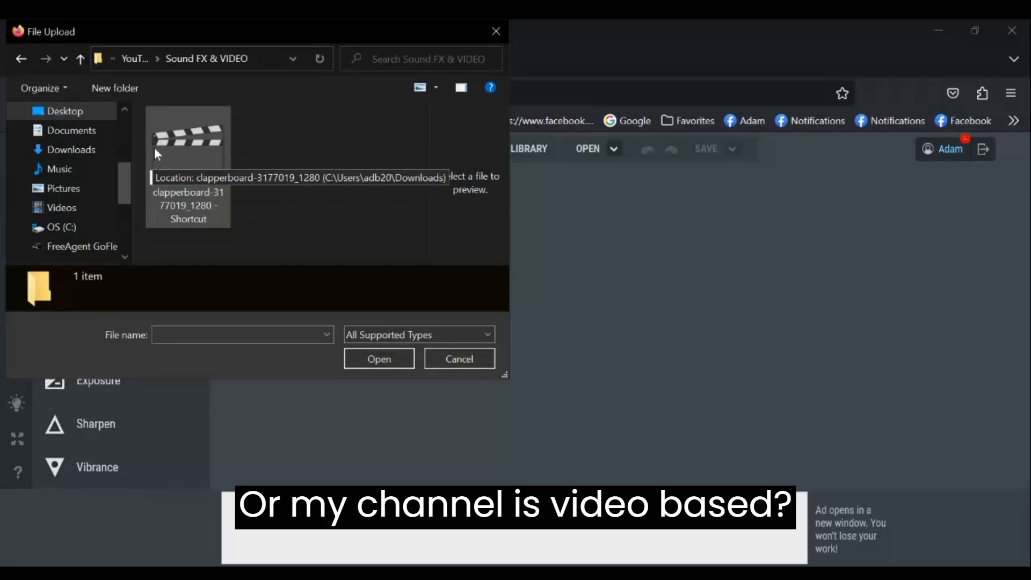
pyautogui.doubleClick(181, 191)
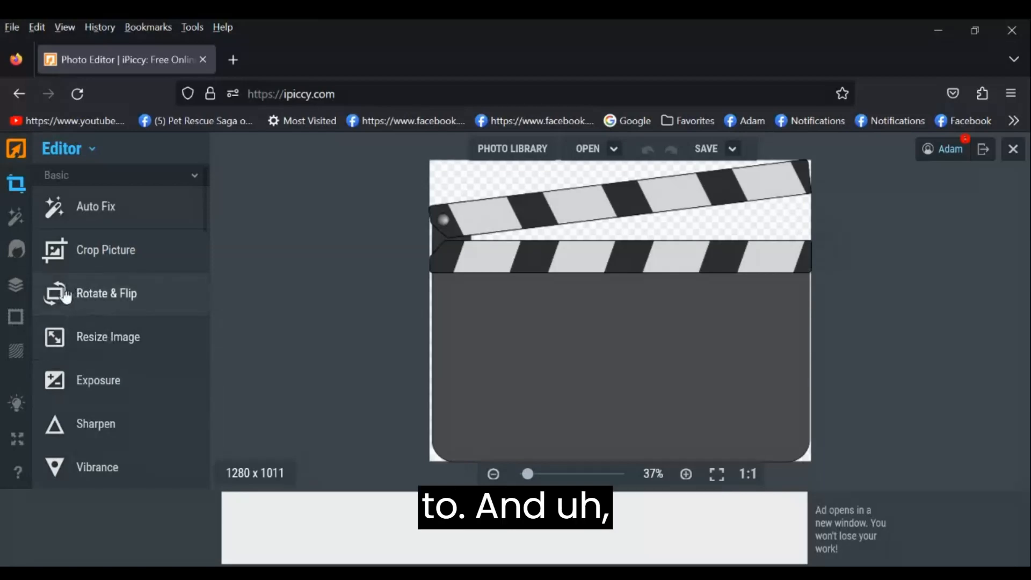
# Step: Switch to layer editing and add a new text layer over the clapperboard image
pyautogui.click(15, 355)
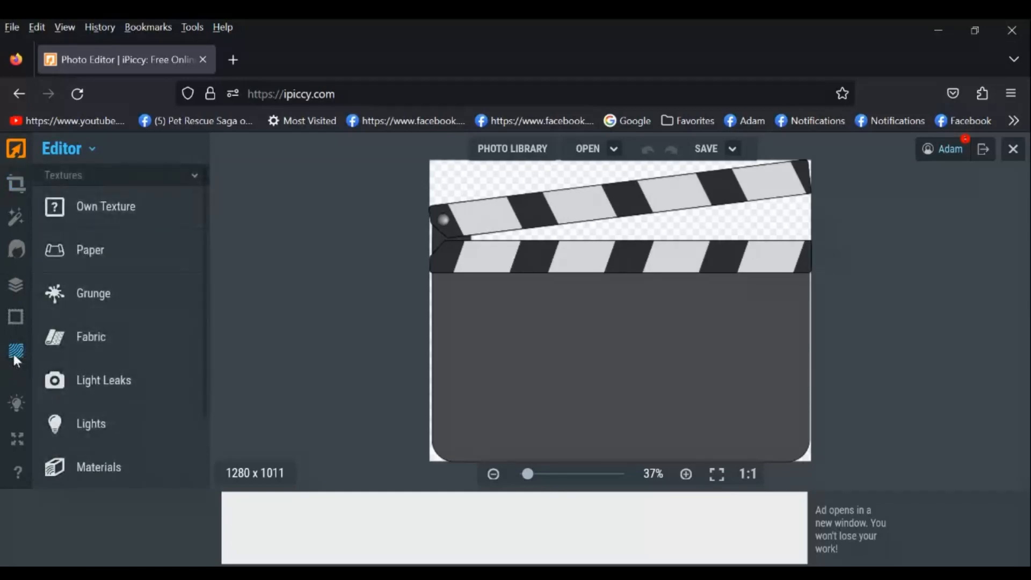
pyautogui.click(15, 288)
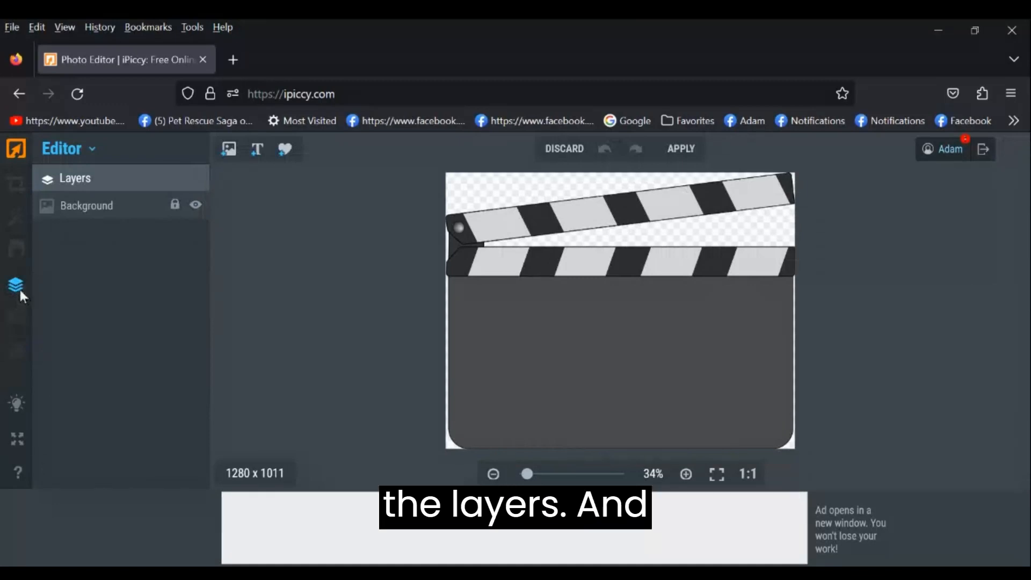
pyautogui.click(254, 160)
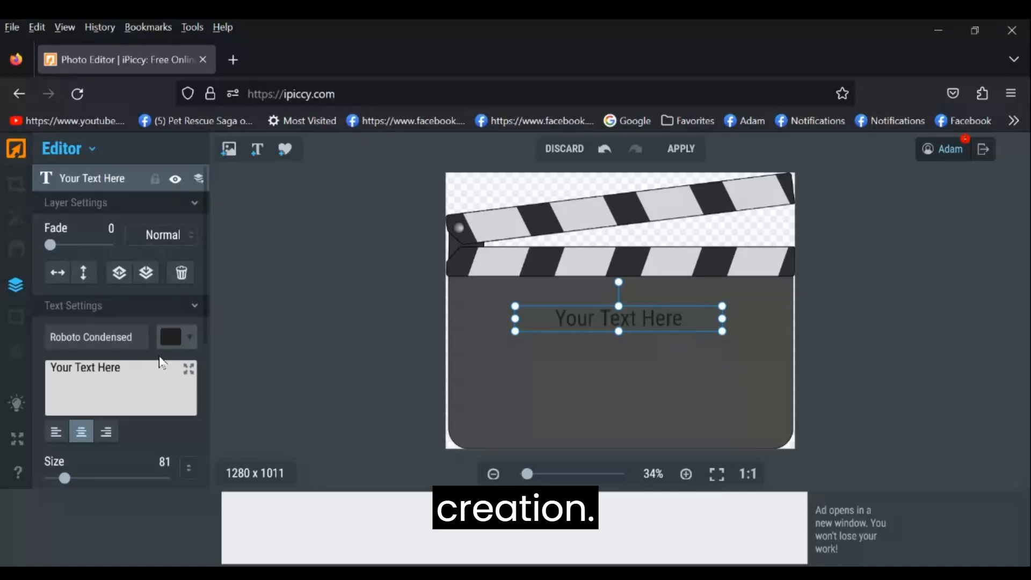
# Step: Replace the placeholder in the text layer with the title "Thumbnail Creation for The Channel"
pyautogui.click(122, 368)
pyautogui.hotkey('ctrl', 'a')
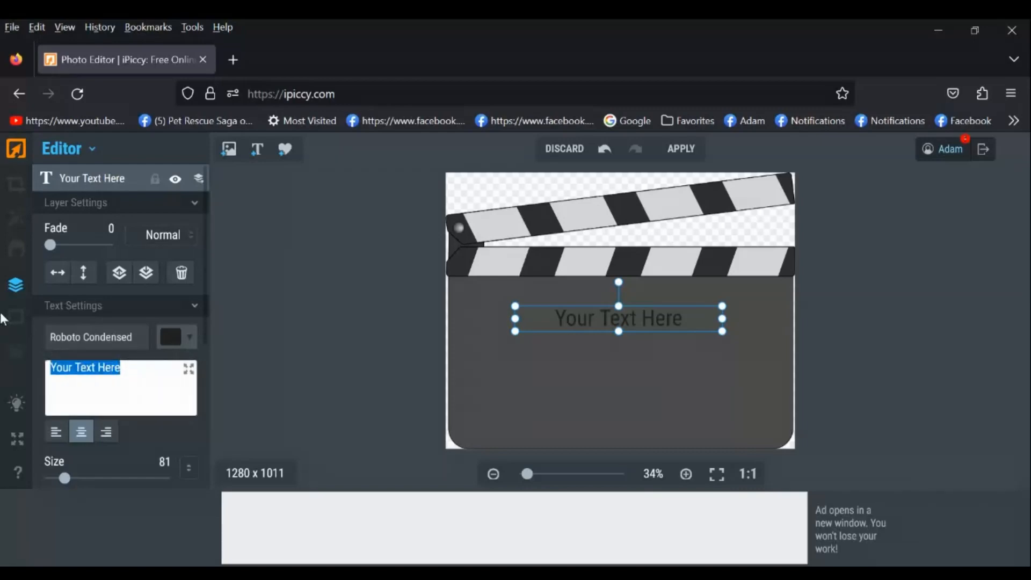
pyautogui.press('BackSpace')
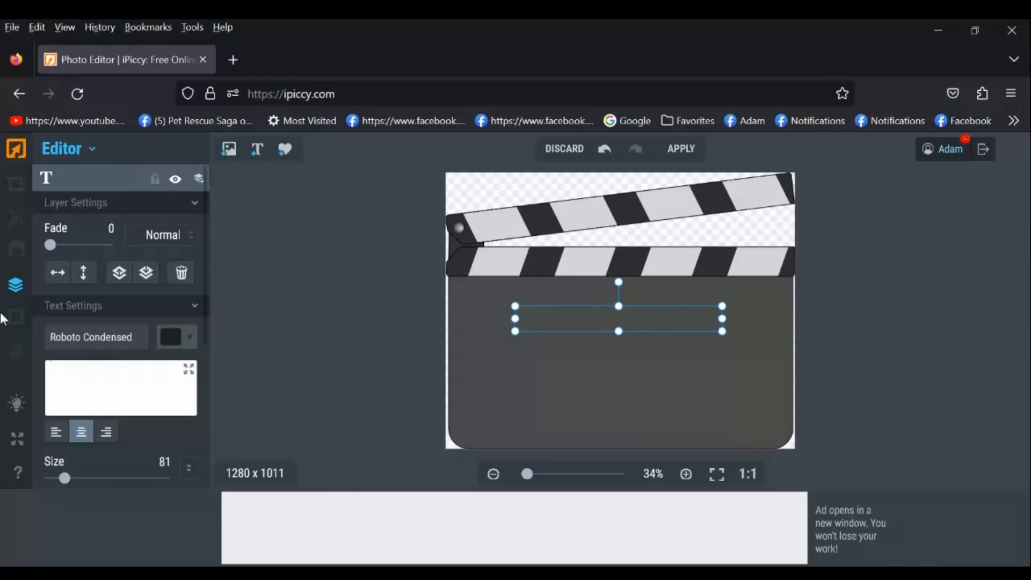
pyautogui.write('V')
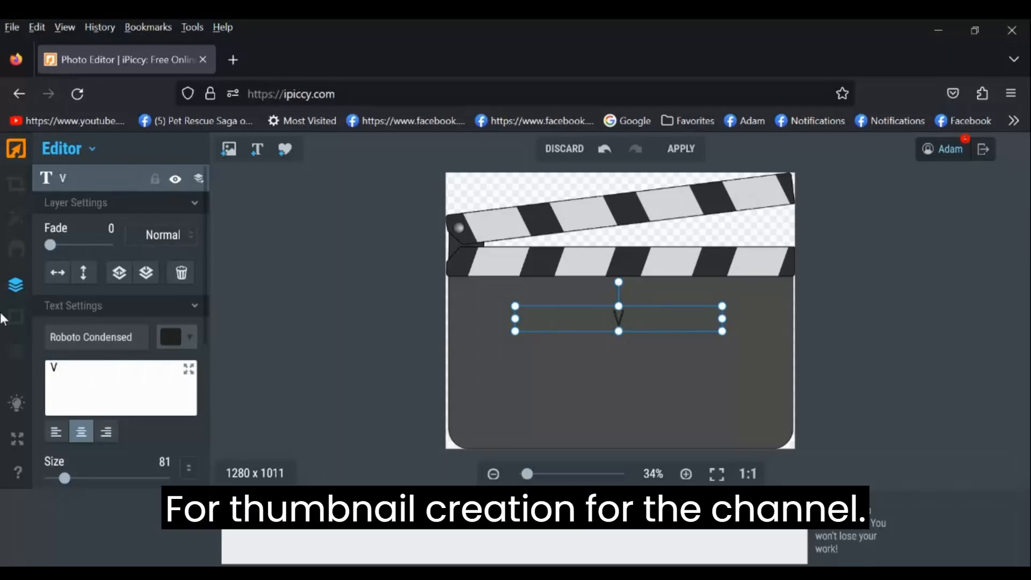
pyautogui.press('BackSpace')
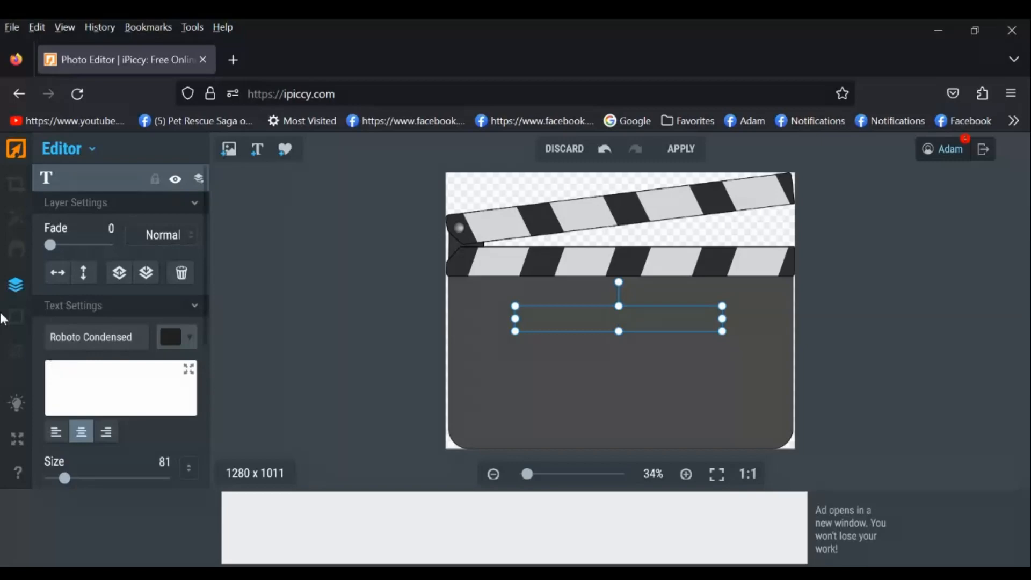
pyautogui.write('Th')
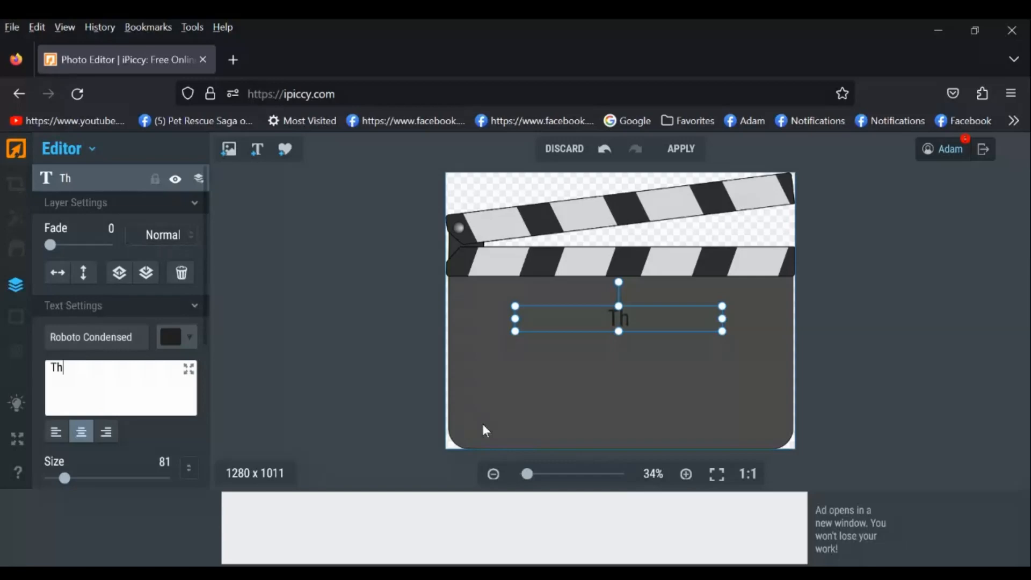
pyautogui.write('umb')
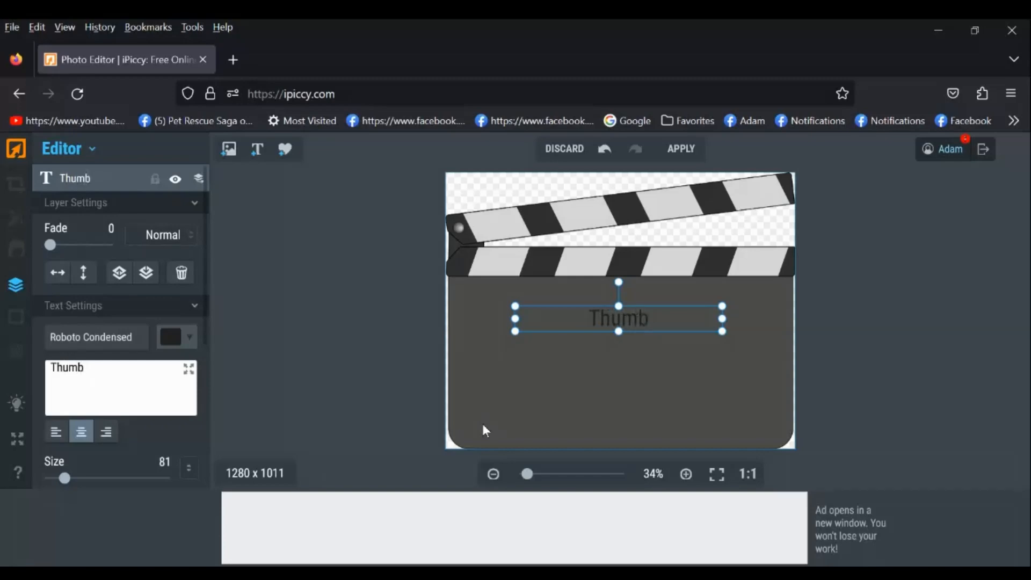
pyautogui.write('nail')
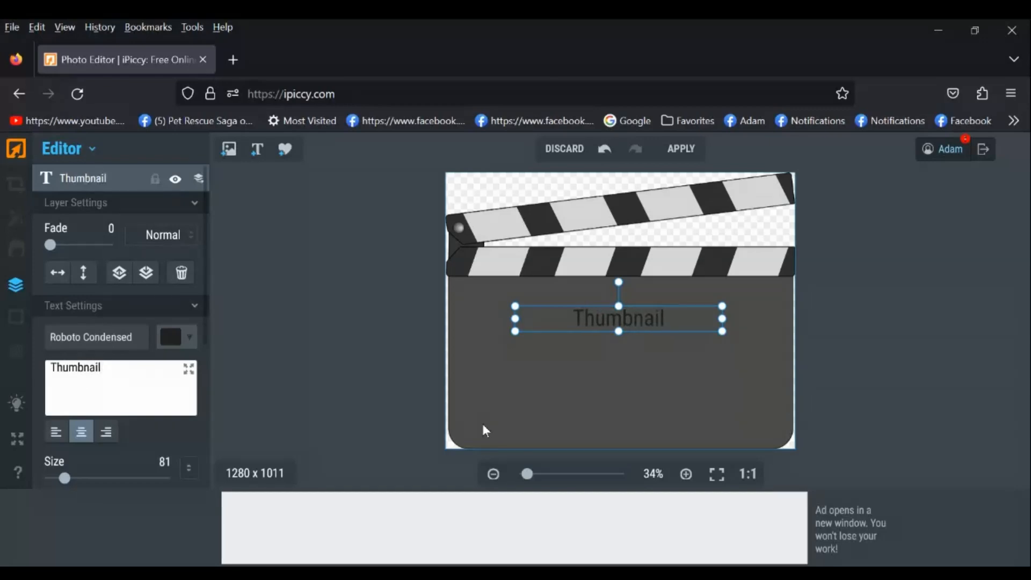
pyautogui.write('y')
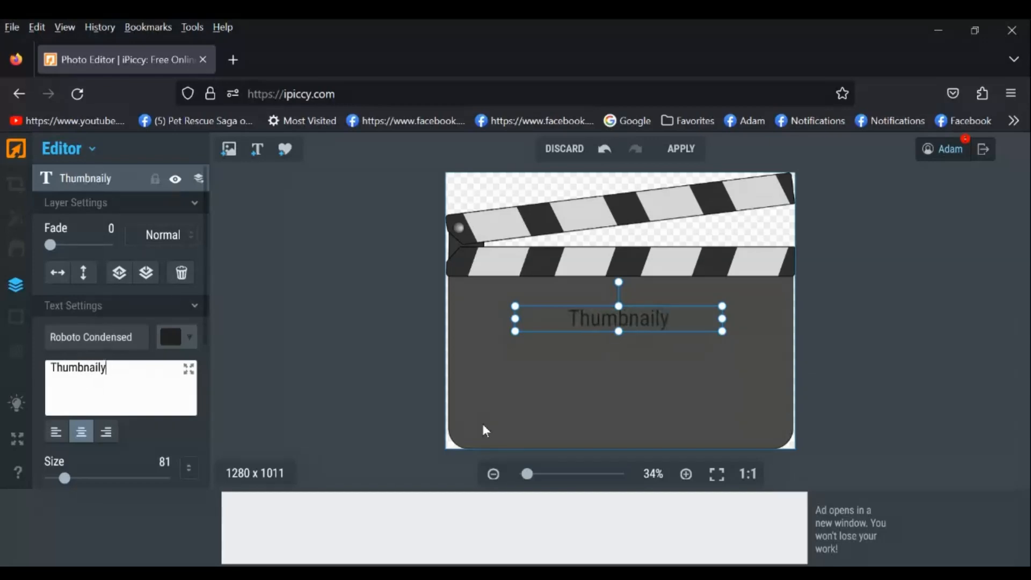
pyautogui.press('BackSpace')
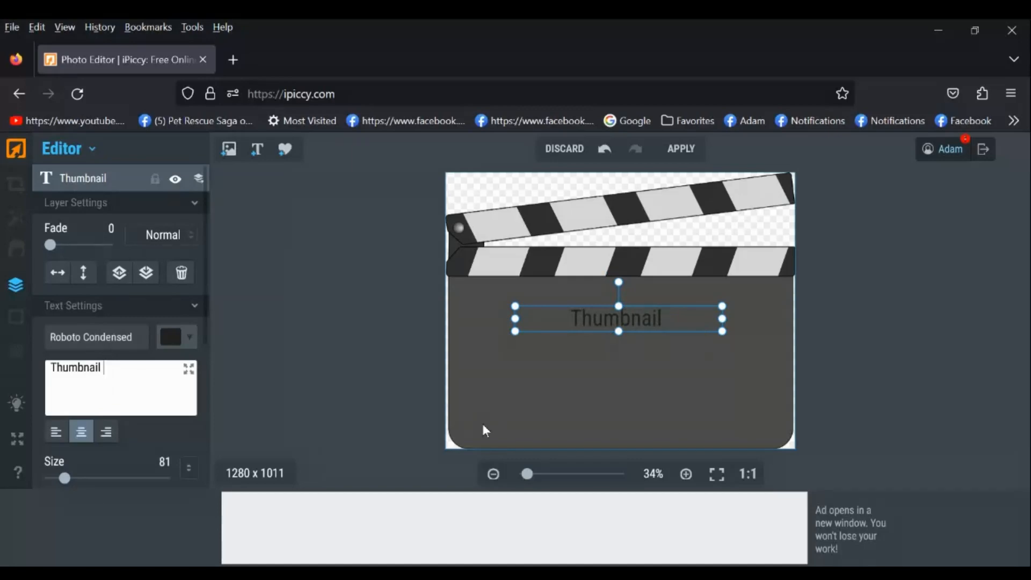
pyautogui.write('C')
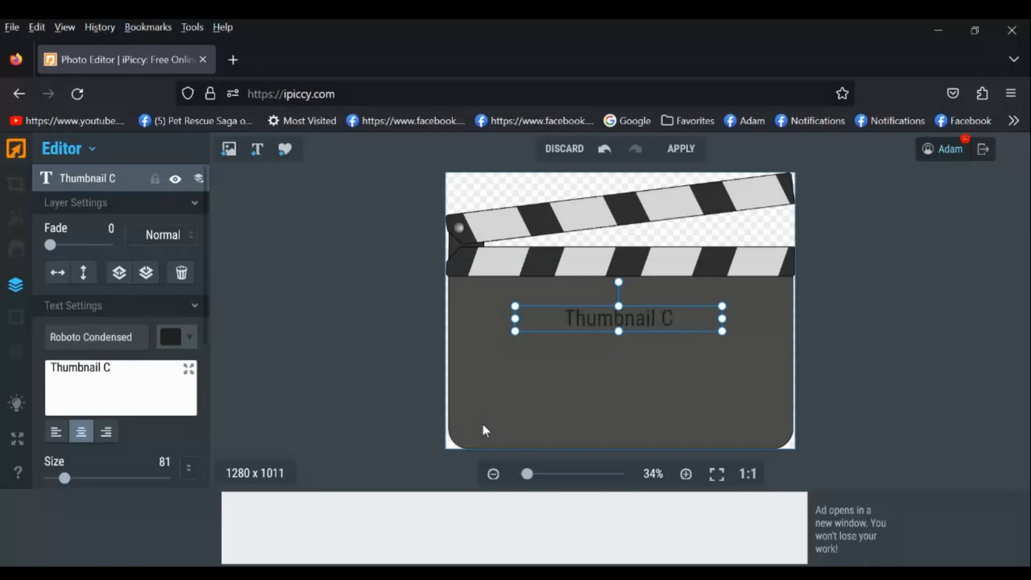
pyautogui.write('r')
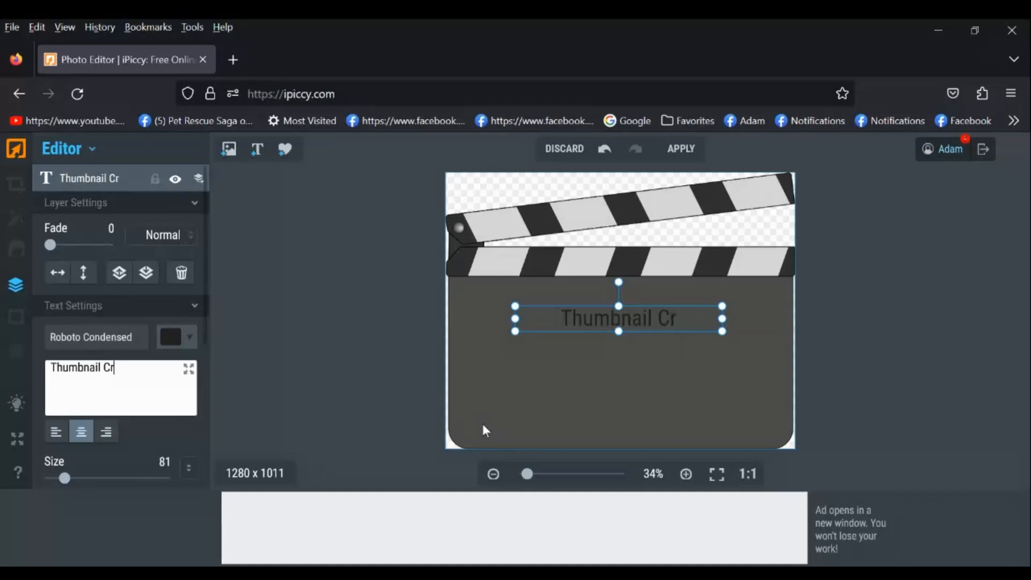
pyautogui.write('e')
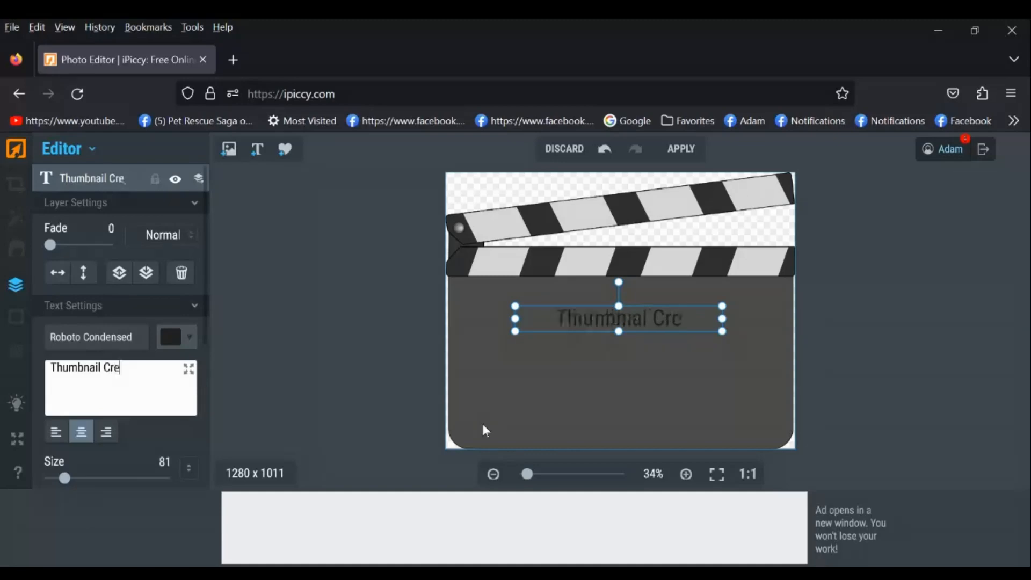
pyautogui.write('a')
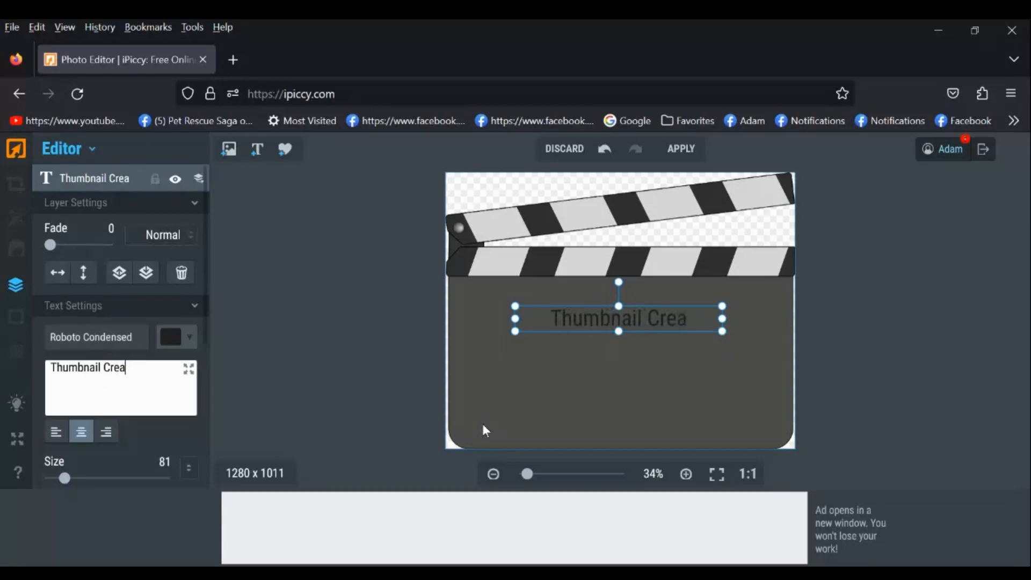
pyautogui.write('t')
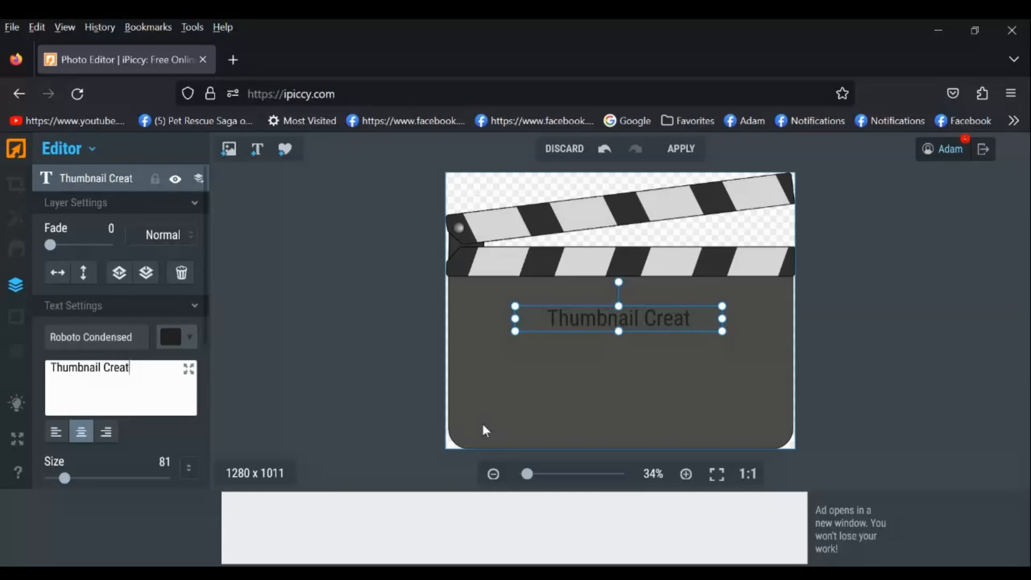
pyautogui.write('i')
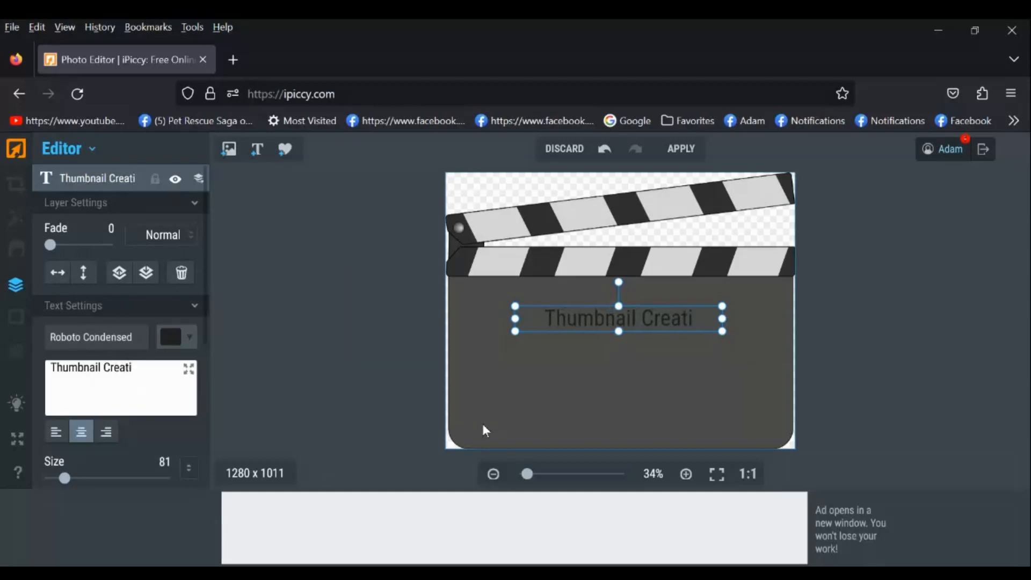
pyautogui.write('o')
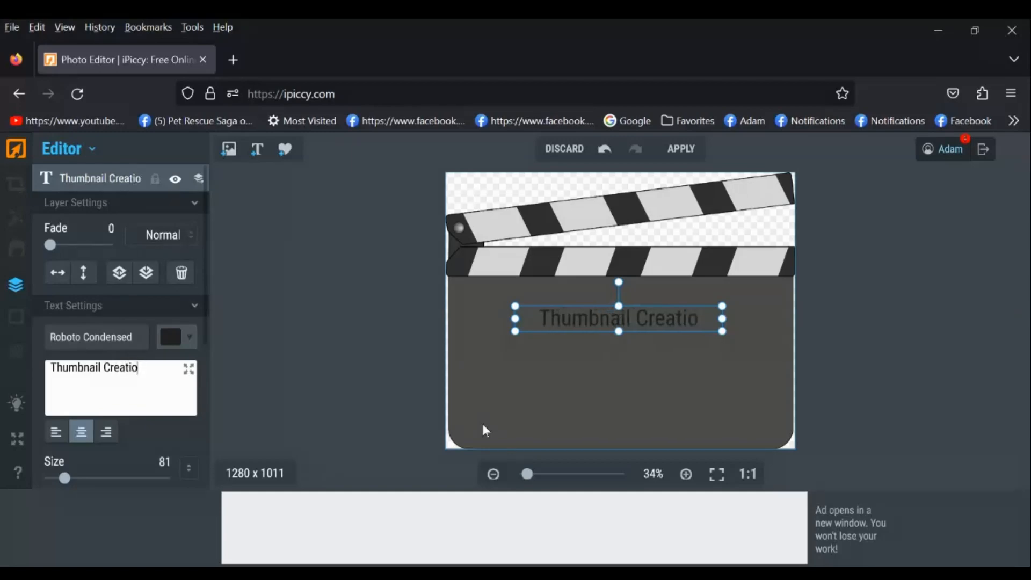
pyautogui.write('n')
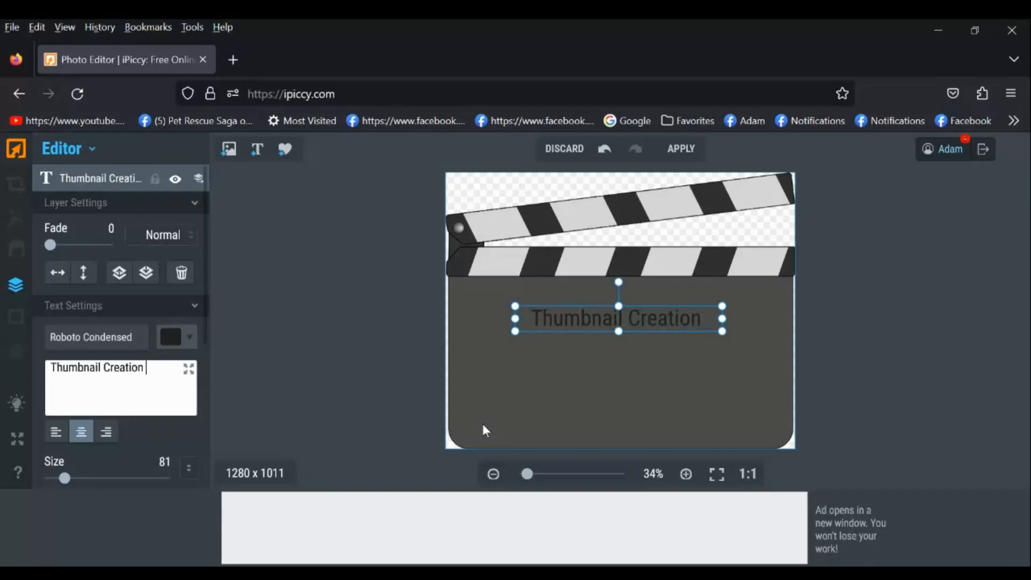
pyautogui.write('G')
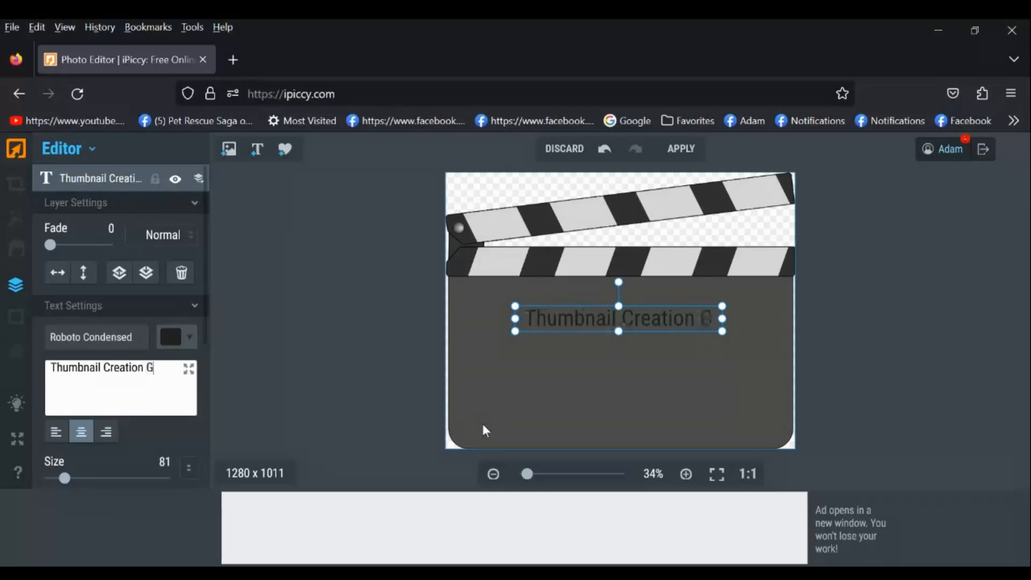
pyautogui.press('BackSpace')
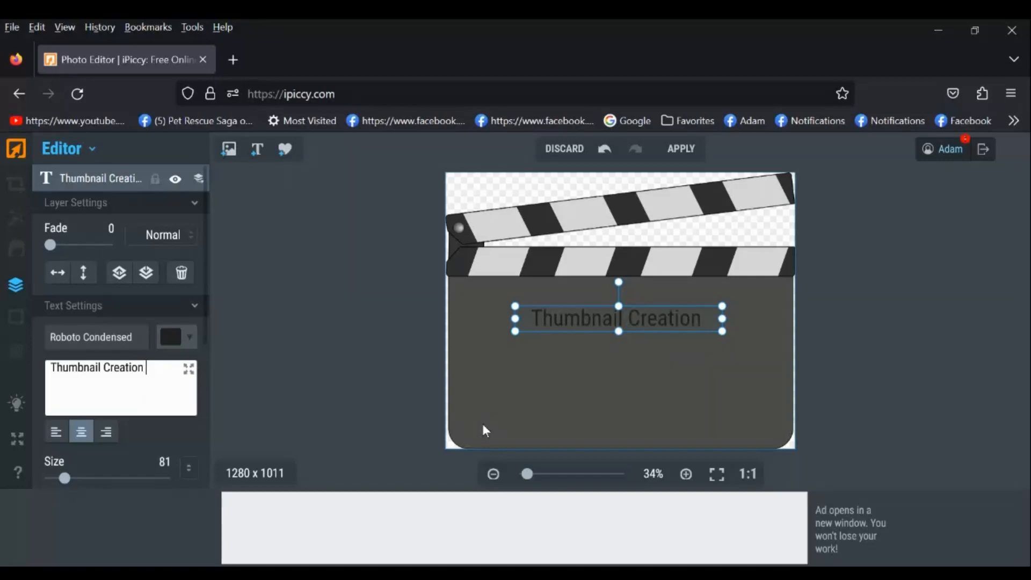
pyautogui.write('f')
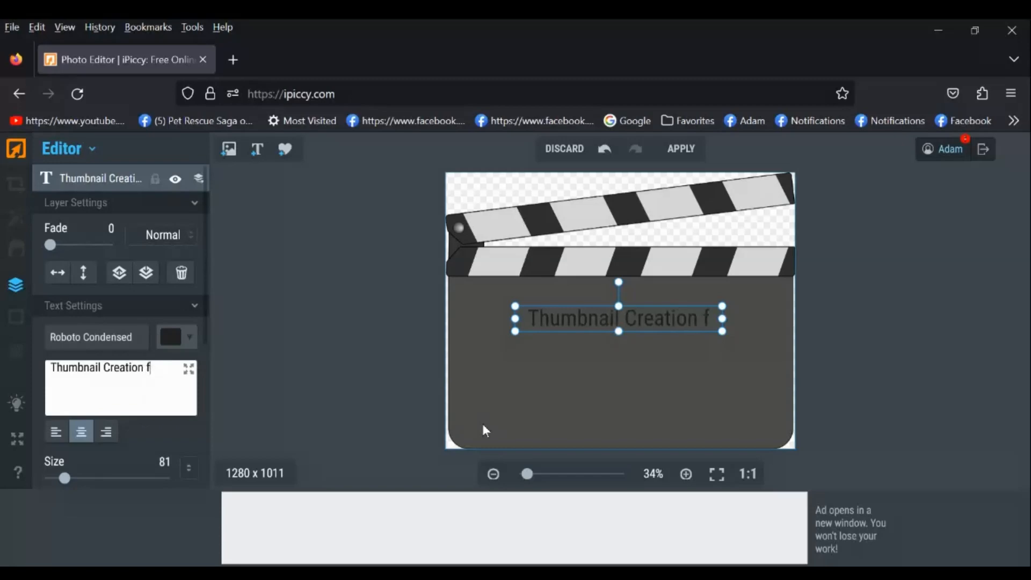
pyautogui.write('0')
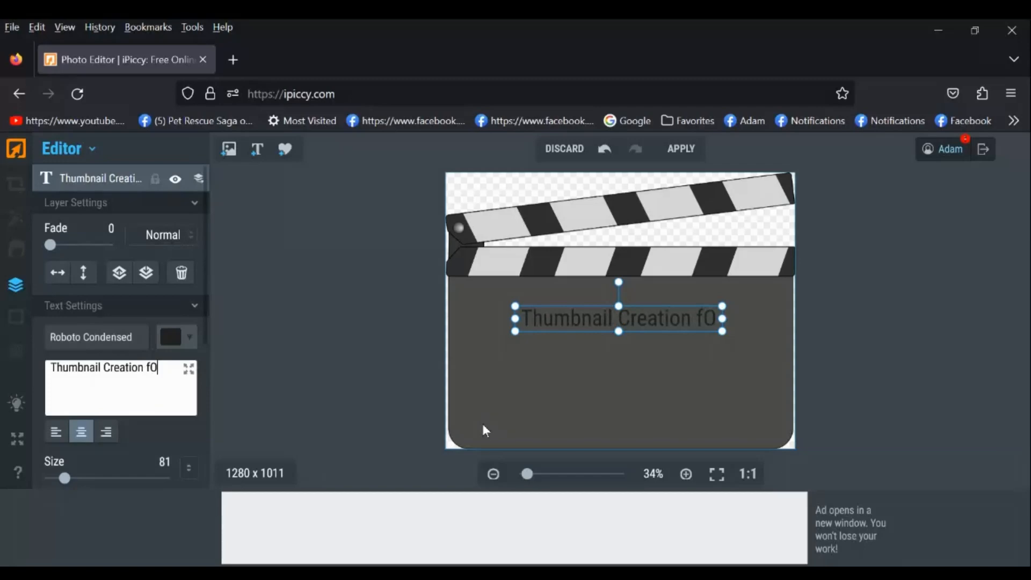
pyautogui.press('BackSpace')
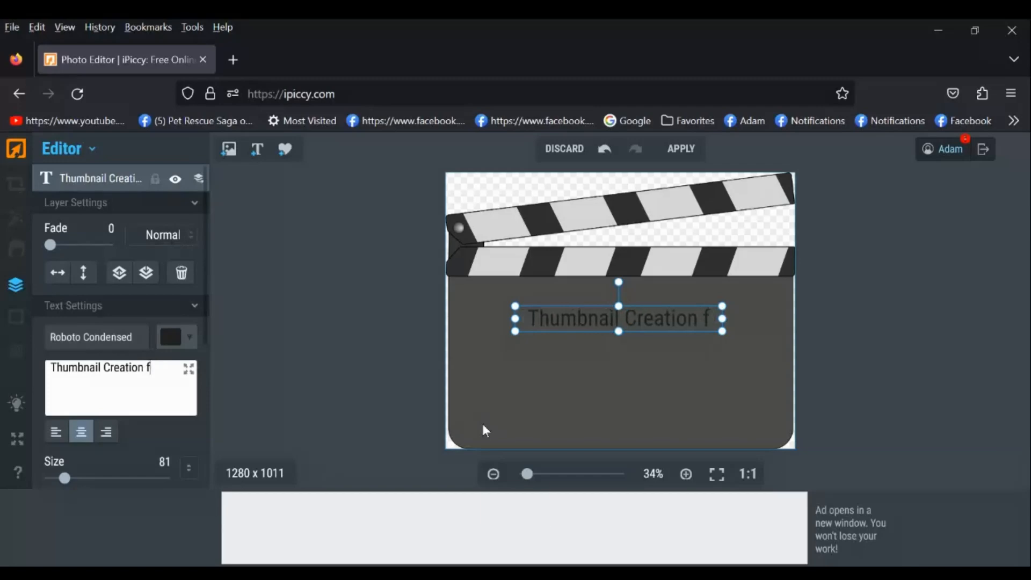
pyautogui.write('o')
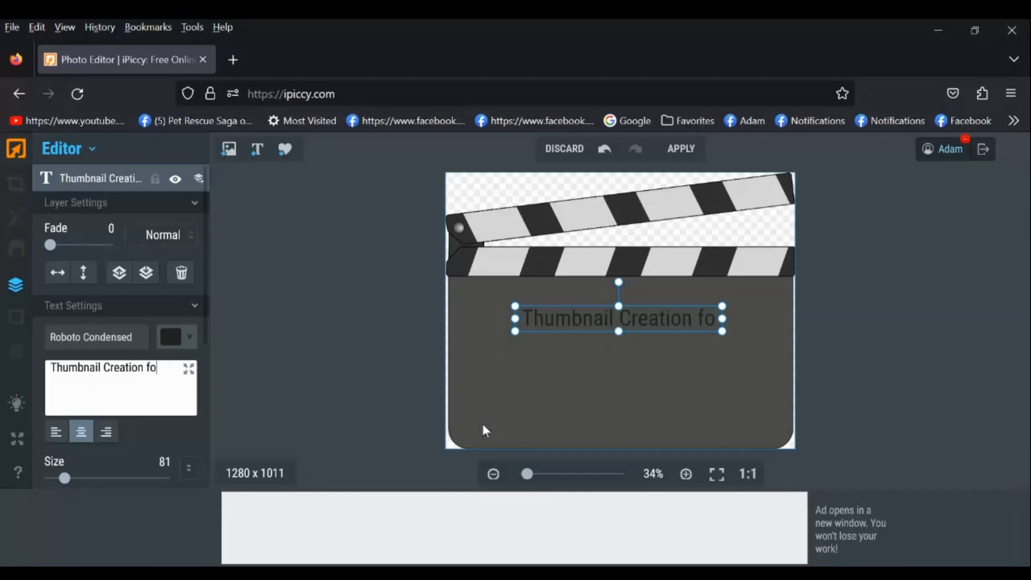
pyautogui.write('r ')
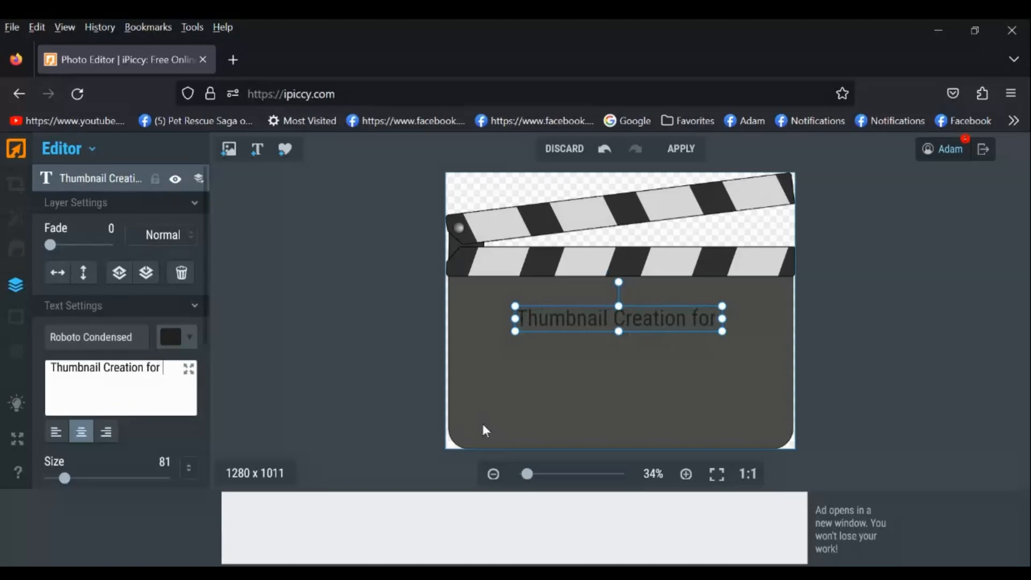
pyautogui.write('Th')
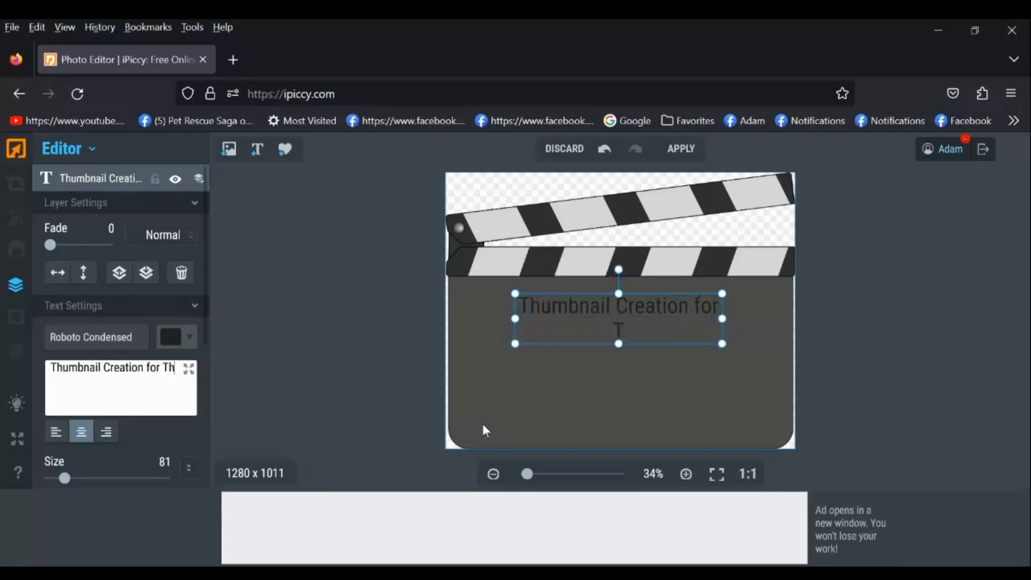
pyautogui.write('e')
pyautogui.write('Cha')
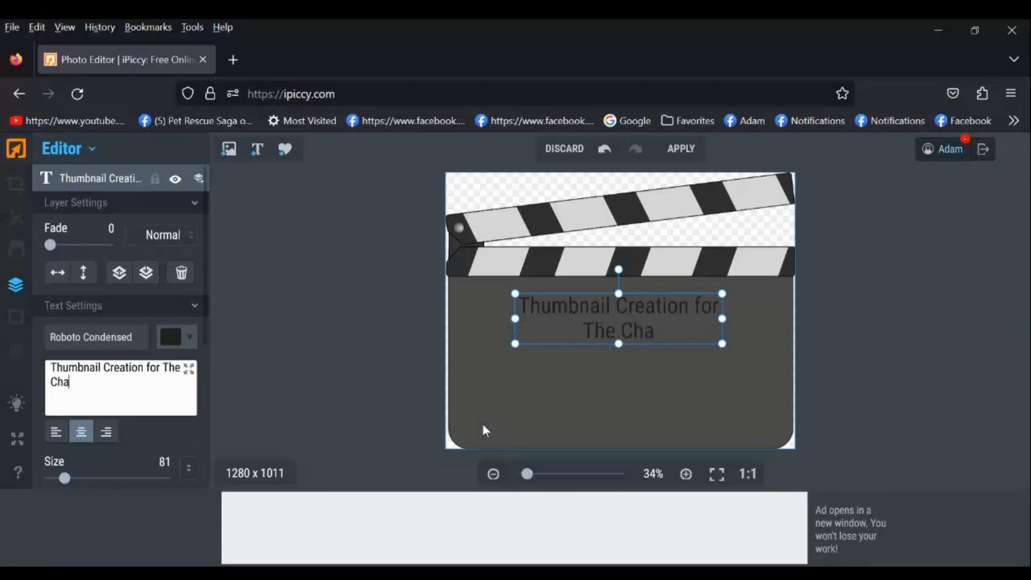
pyautogui.write('nn')
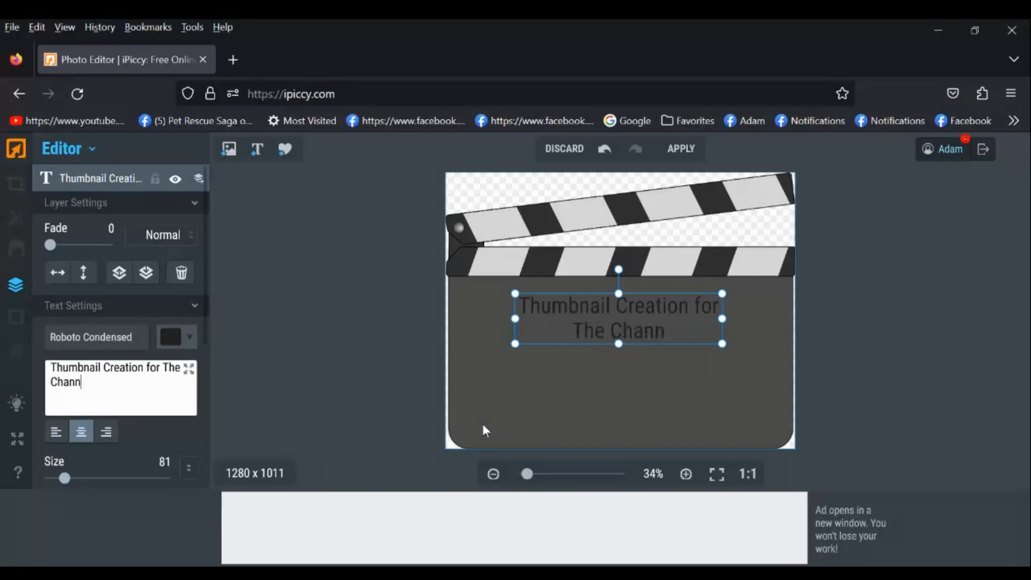
pyautogui.write('e')
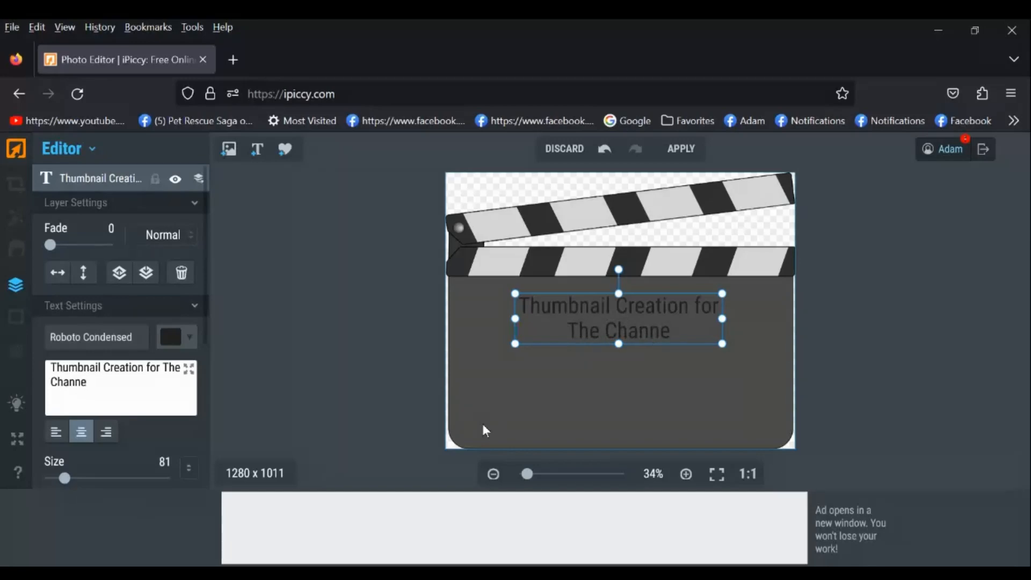
pyautogui.write('k')
pyautogui.press('BackSpace')
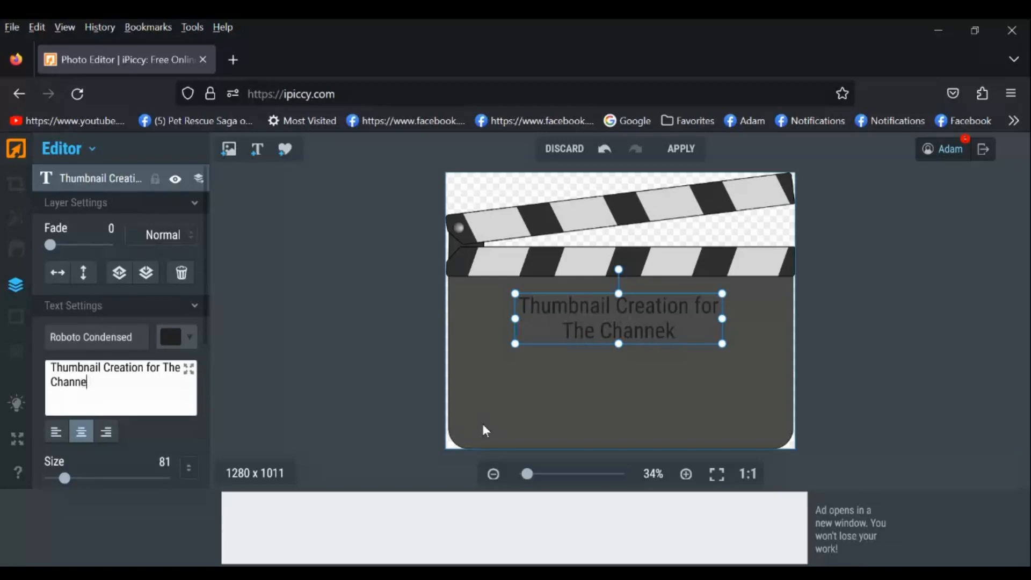
pyautogui.write('l')
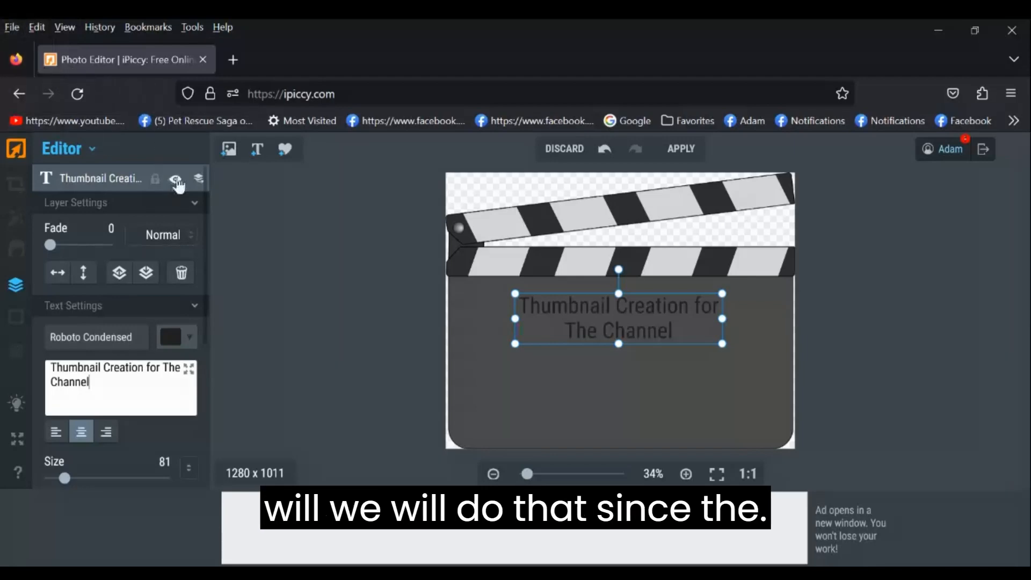
# Step: Add the man's portrait from the photo library as a layer, scaled down and placed below the title at the clapperboard's bottom edge
pyautogui.click(228, 155)
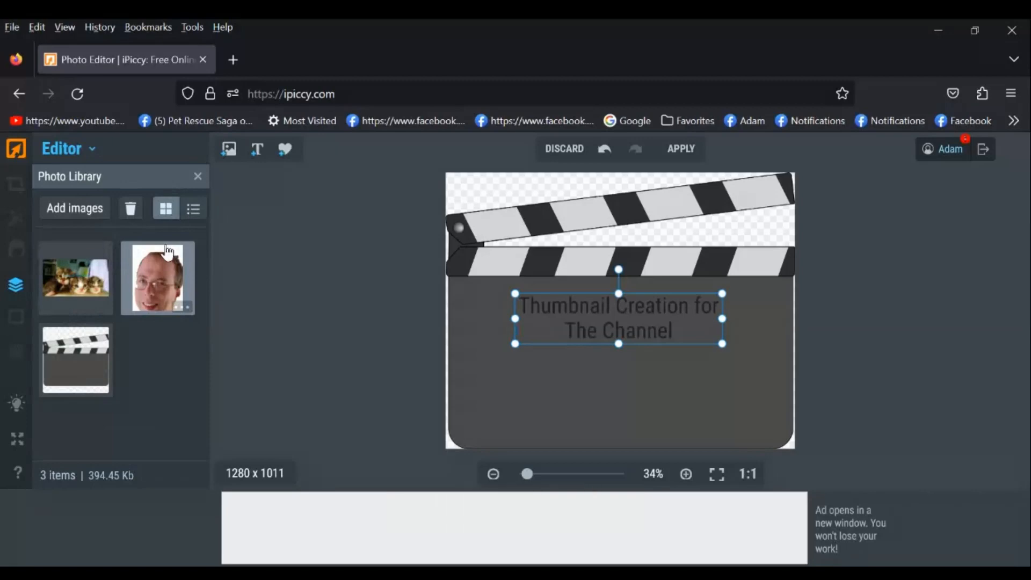
pyautogui.click(168, 264)
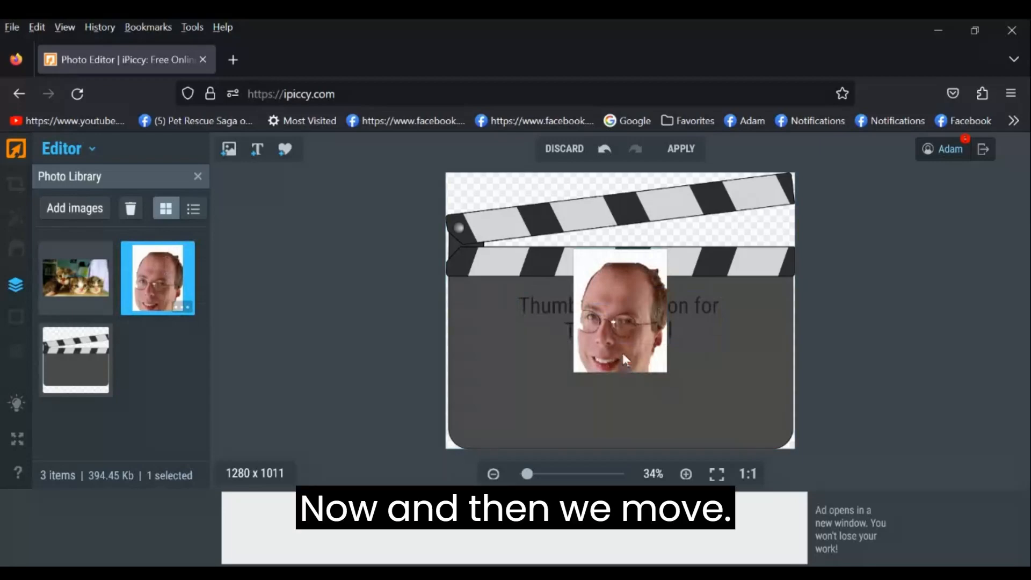
pyautogui.moveTo(607, 335); pyautogui.dragTo(609, 407)
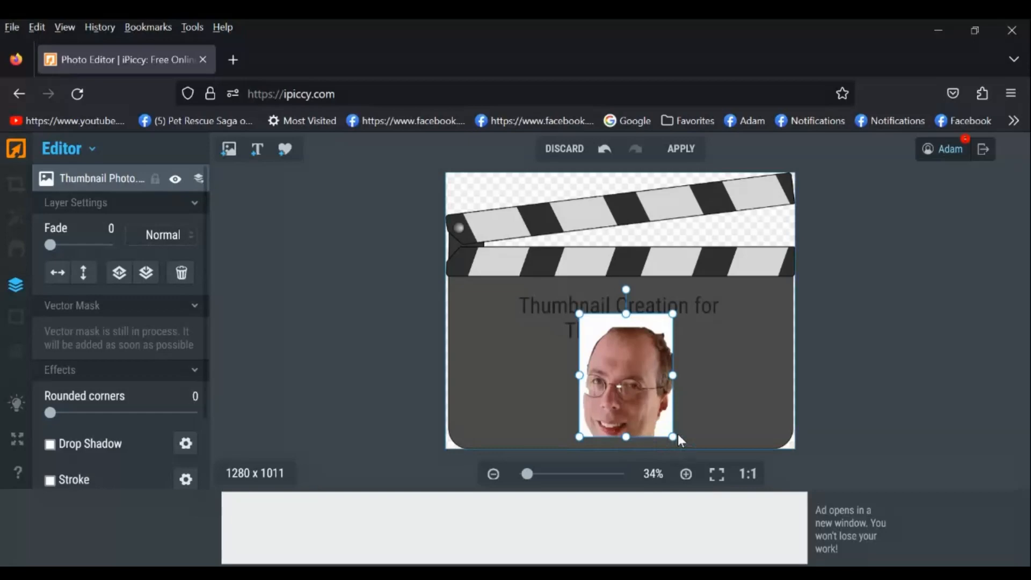
pyautogui.moveTo(674, 436); pyautogui.dragTo(684, 323)
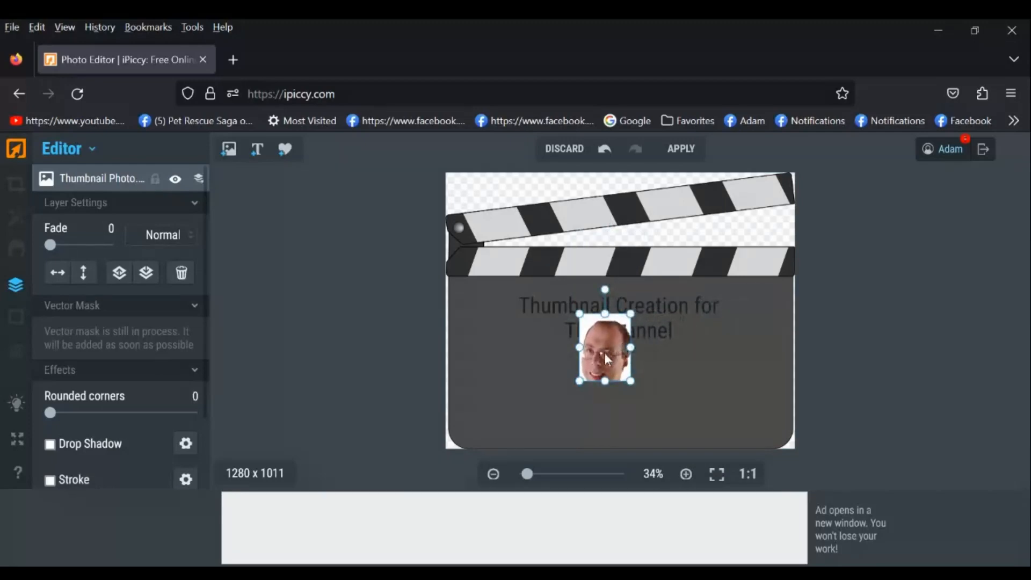
pyautogui.moveTo(605, 355); pyautogui.dragTo(599, 424)
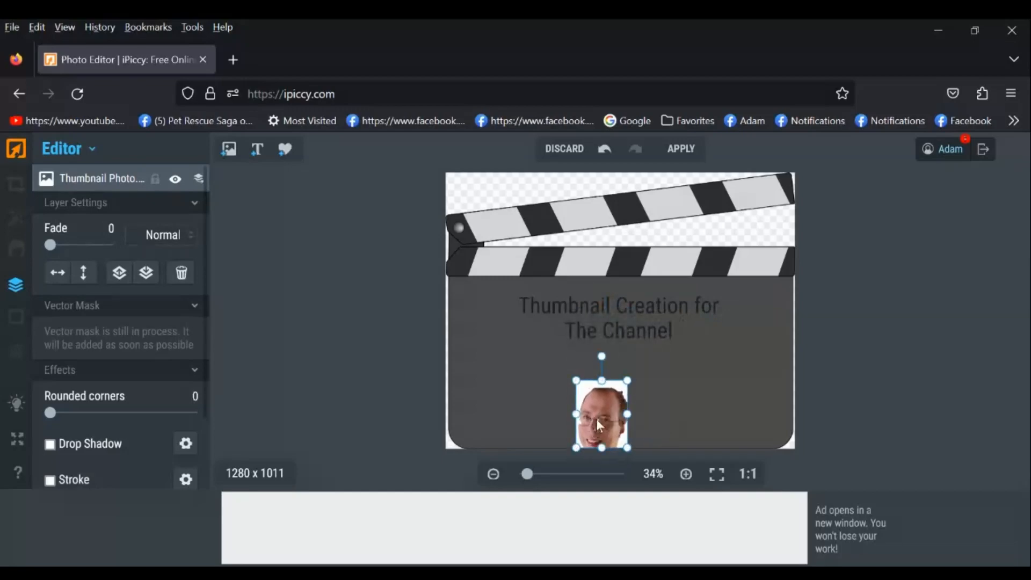
# Step: Shrink the portrait layer slightly and center it below the title, clear of the clapperboard's bottom edge
pyautogui.click(629, 377)
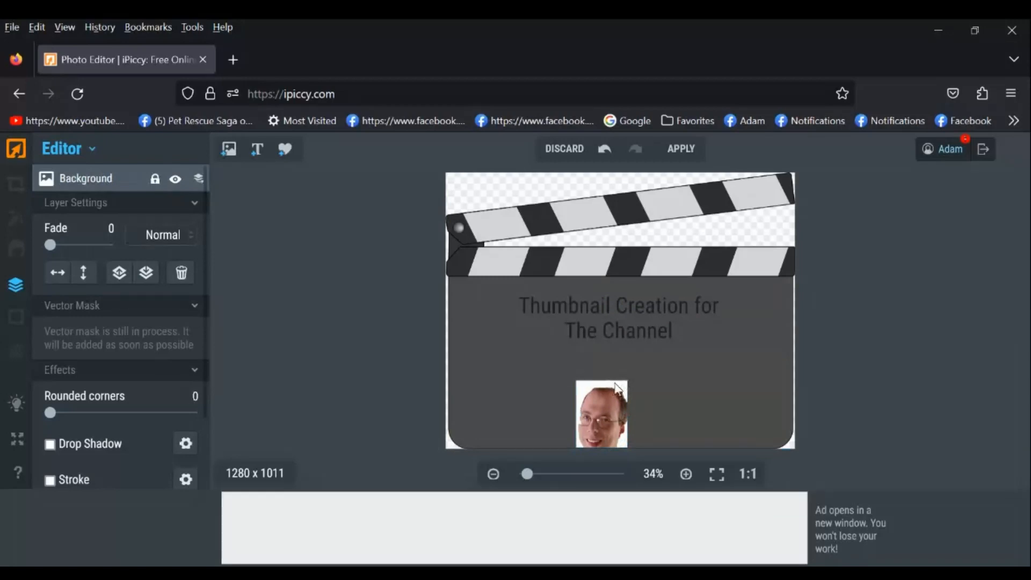
pyautogui.click(618, 388)
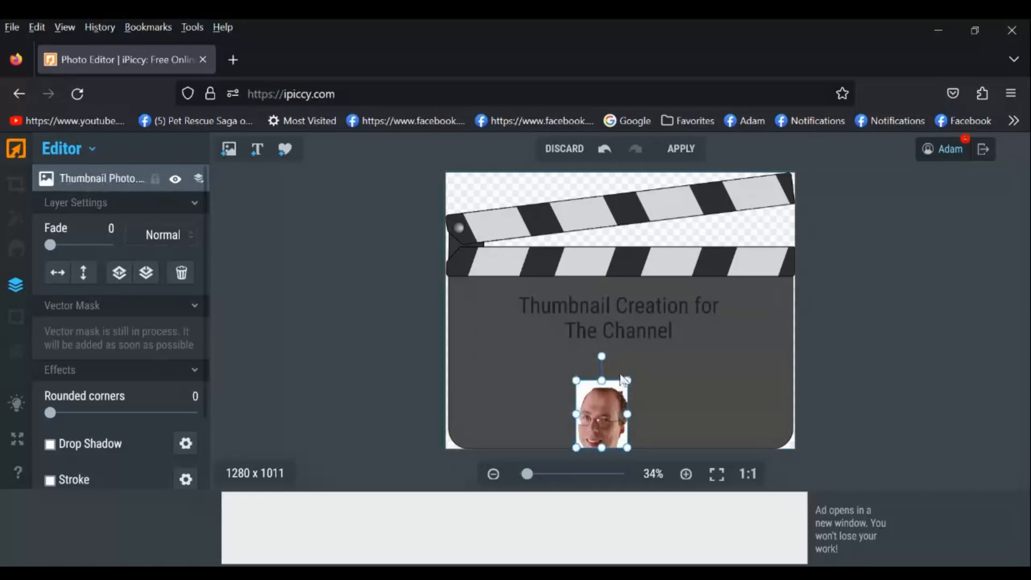
pyautogui.moveTo(625, 380); pyautogui.dragTo(615, 397)
pyautogui.moveTo(586, 430); pyautogui.dragTo(619, 402)
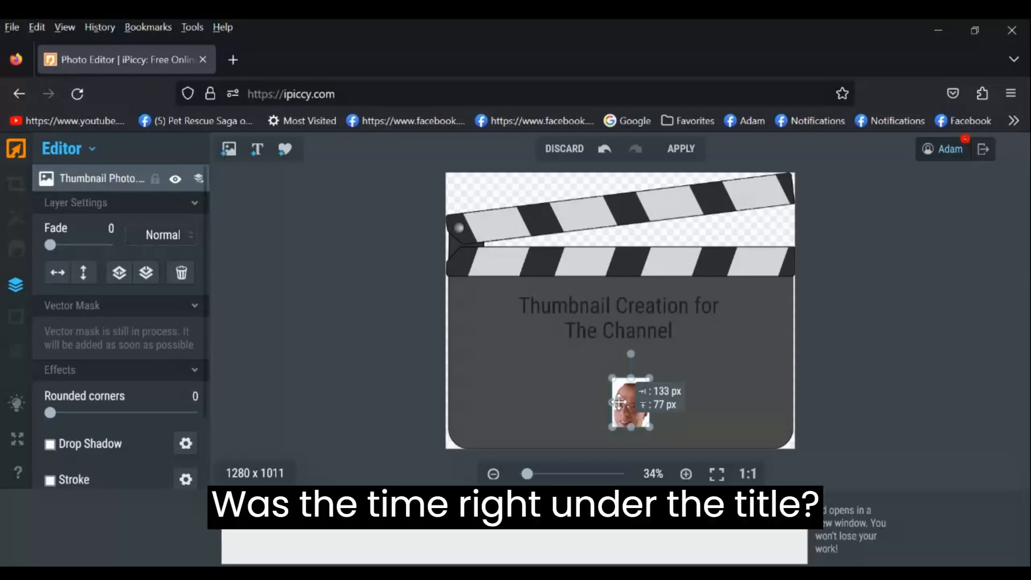
pyautogui.moveTo(619, 403); pyautogui.dragTo(617, 406)
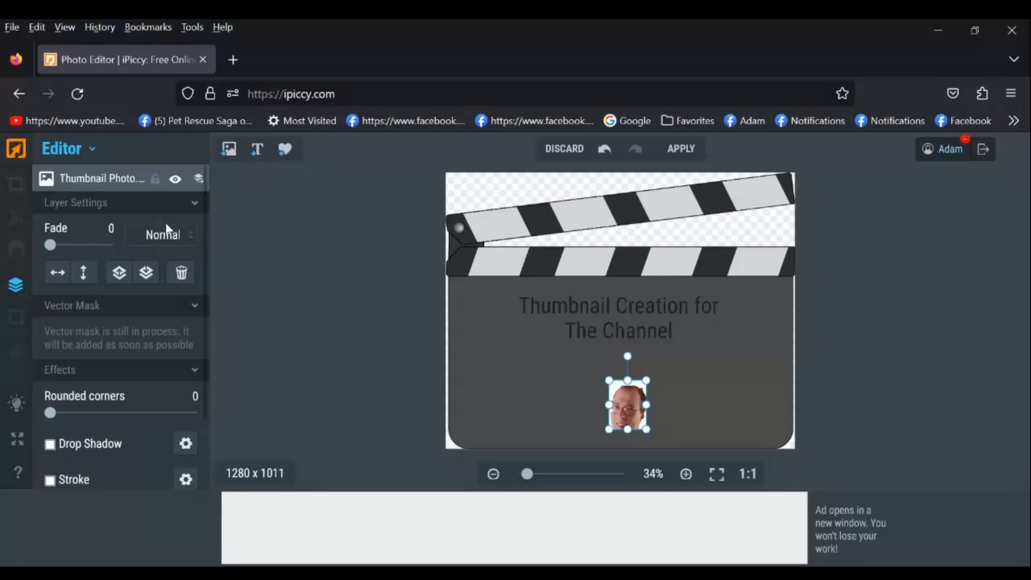
pyautogui.click(196, 211)
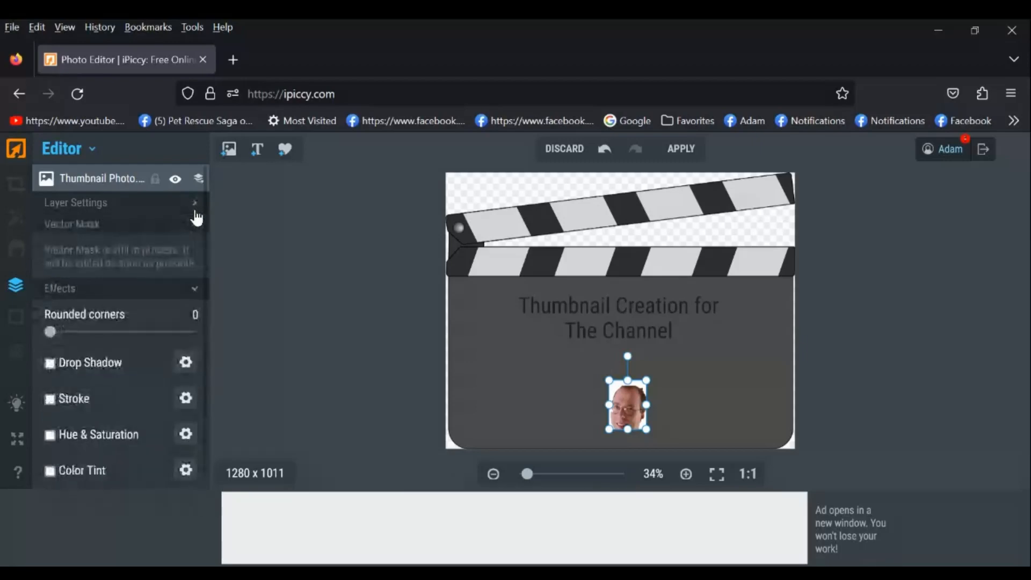
pyautogui.click(197, 215)
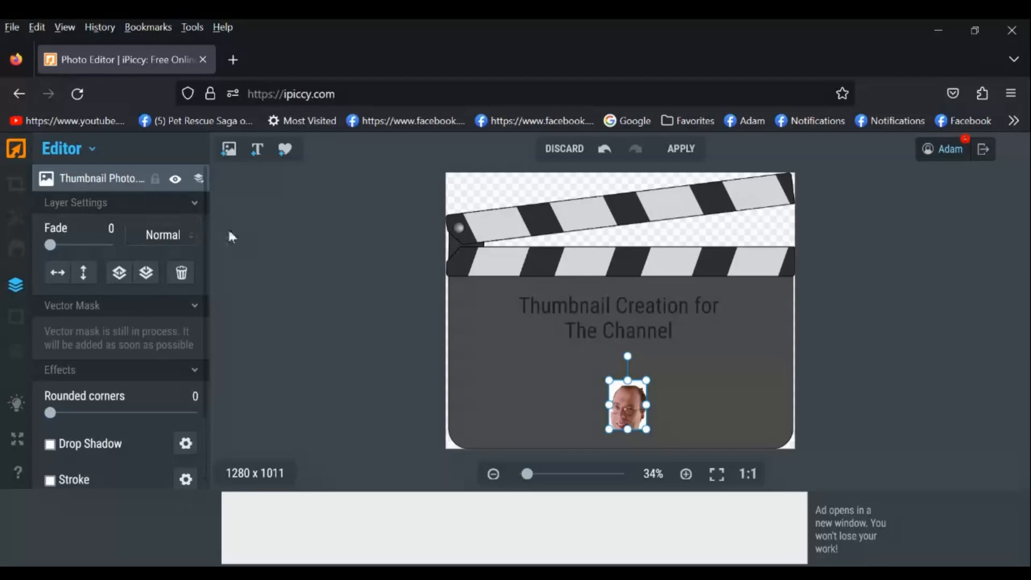
# Step: Change the title text's color to light grey #d0d0d0
pyautogui.click(574, 329)
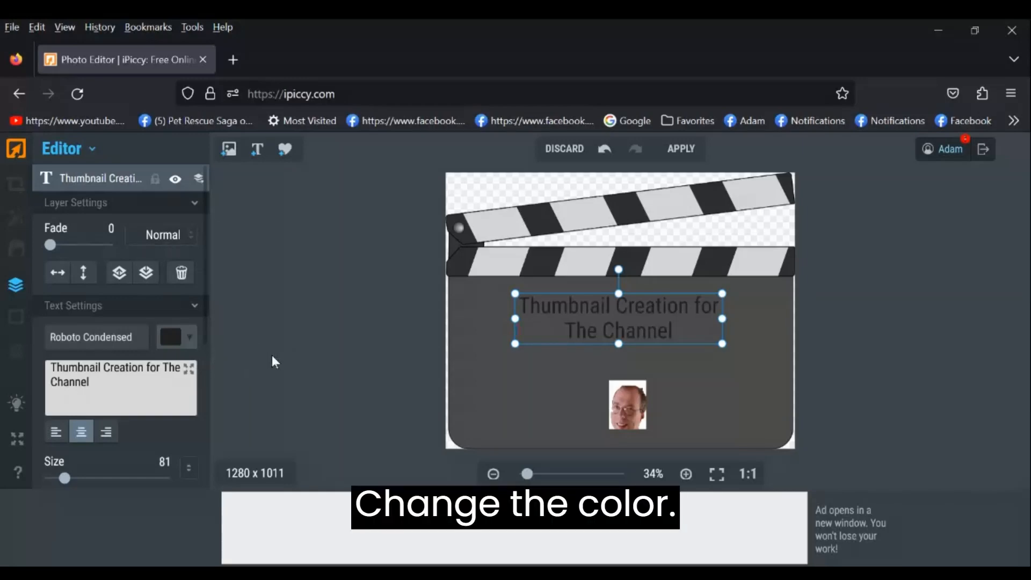
pyautogui.click(169, 341)
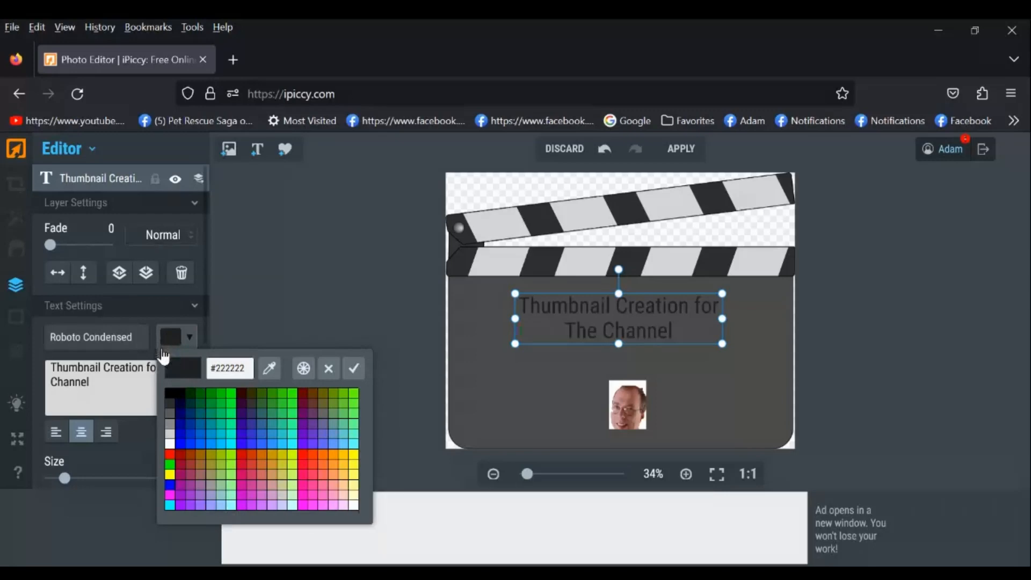
pyautogui.click(170, 434)
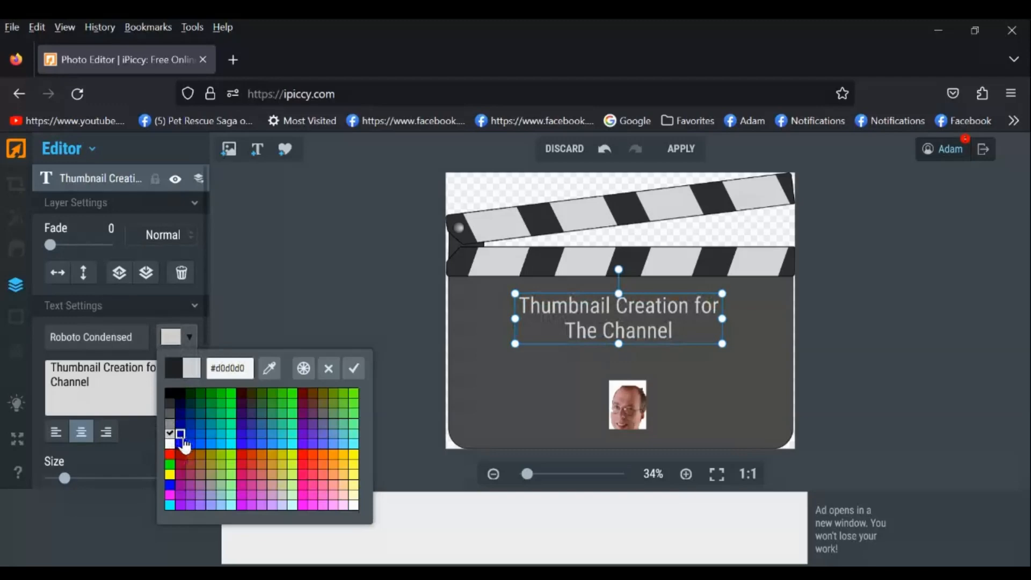
pyautogui.click(133, 349)
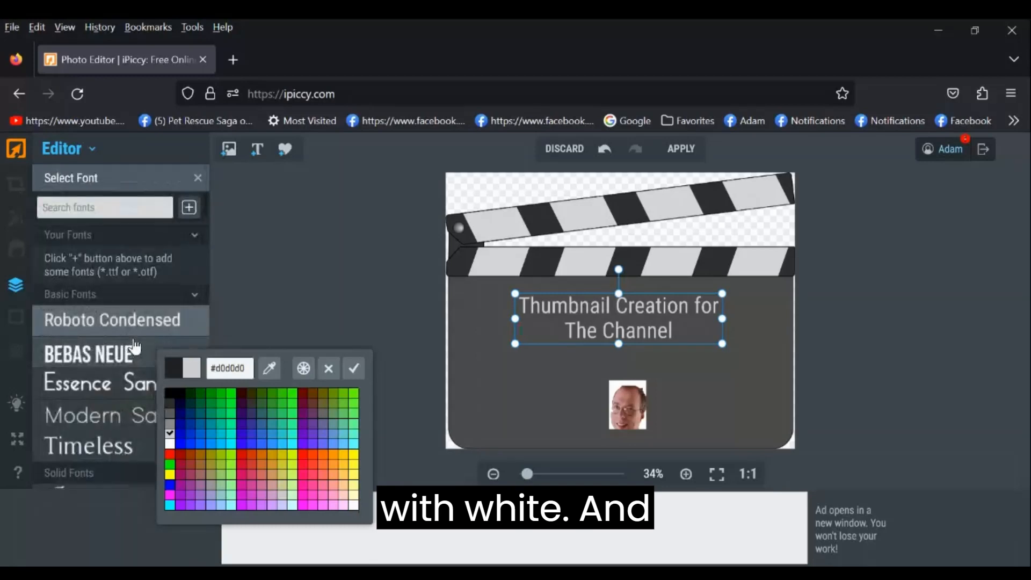
pyautogui.click(378, 350)
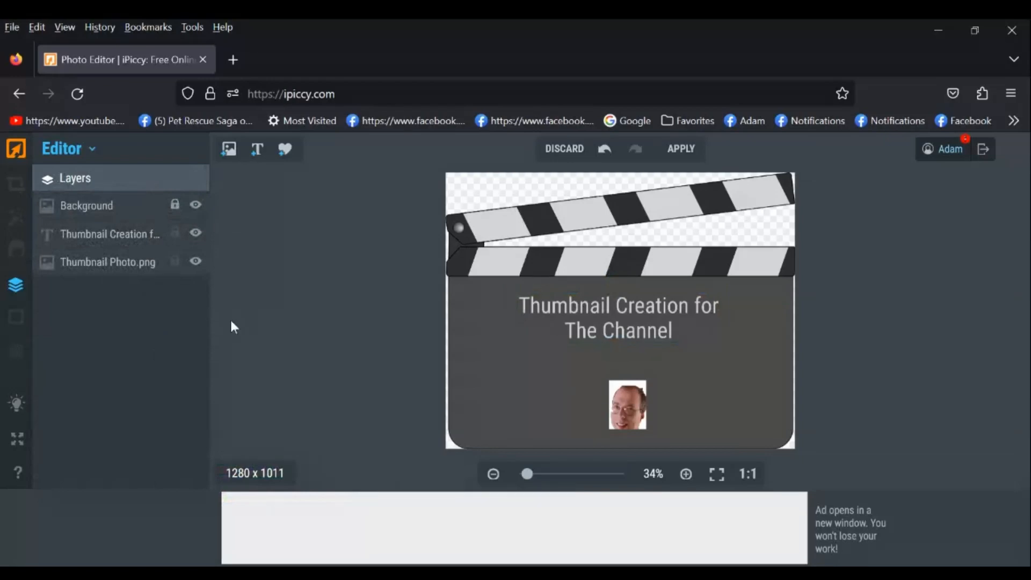
# Step: Browse the fonts available for the title text, from the basic to the script styles, looking for a chalk-like Sketch font
pyautogui.click(95, 262)
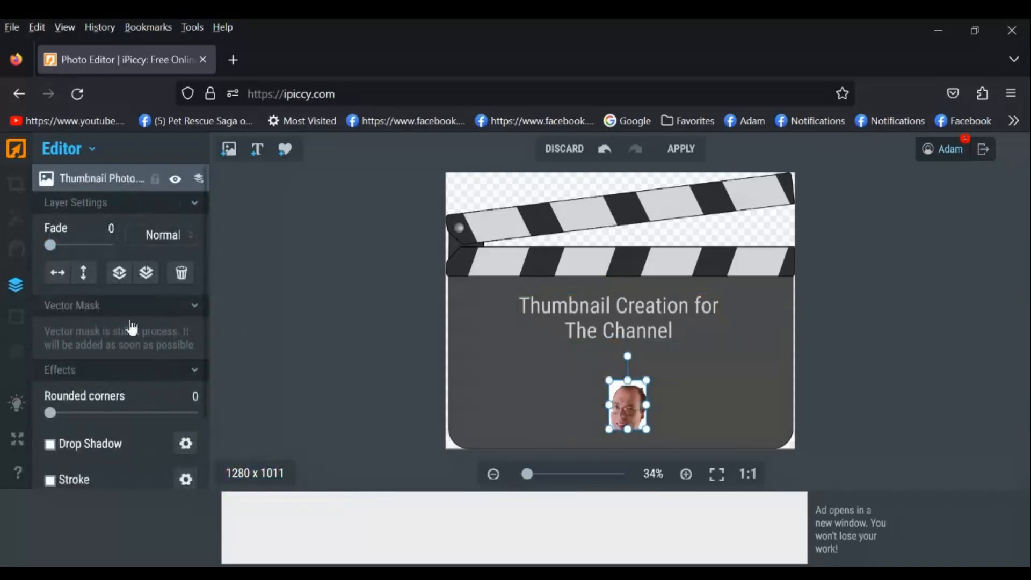
pyautogui.click(575, 334)
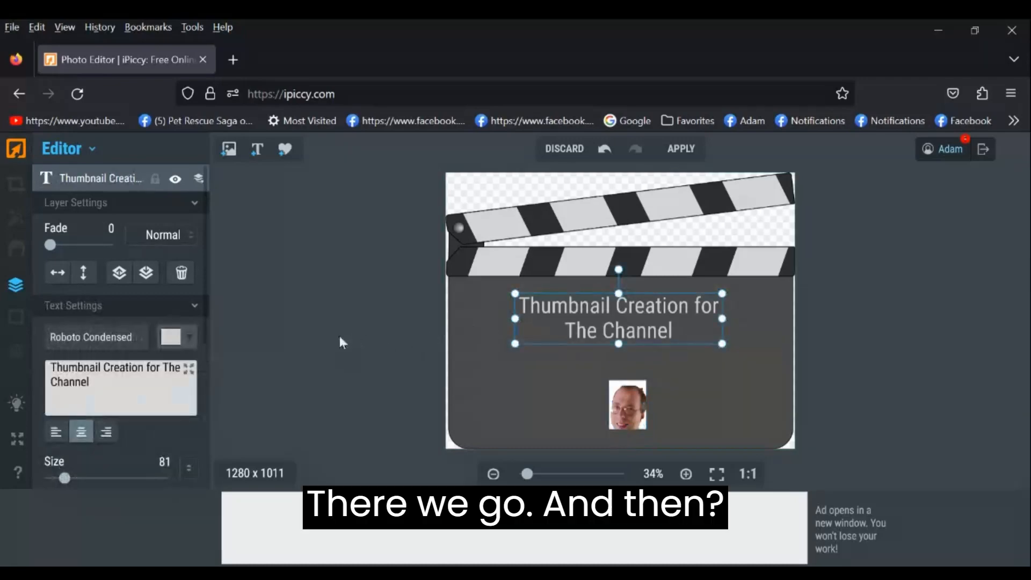
pyautogui.click(133, 334)
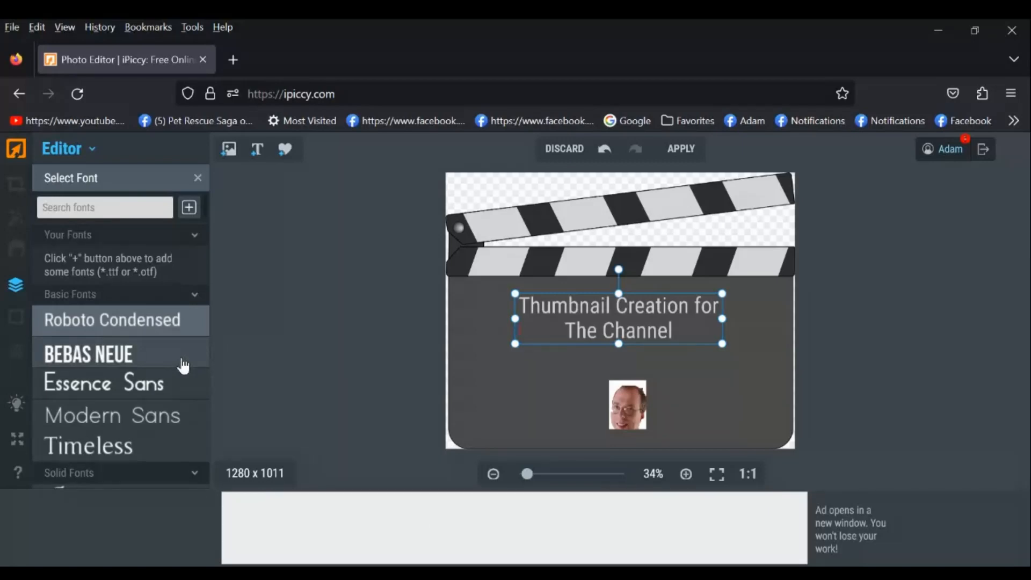
pyautogui.scroll(-3, 174, 375)
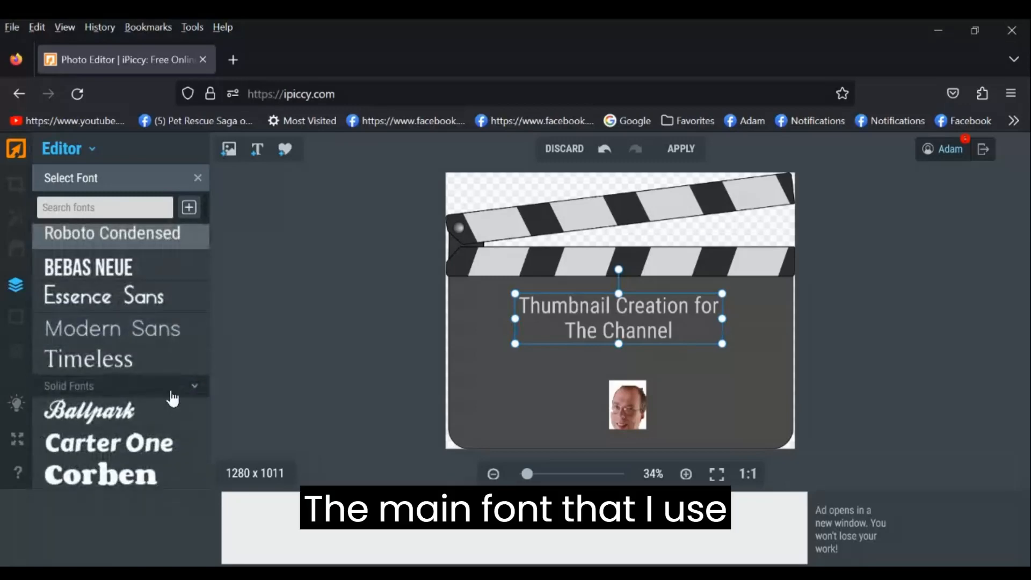
pyautogui.scroll(-3, 166, 400)
pyautogui.scroll(-8, 161, 400)
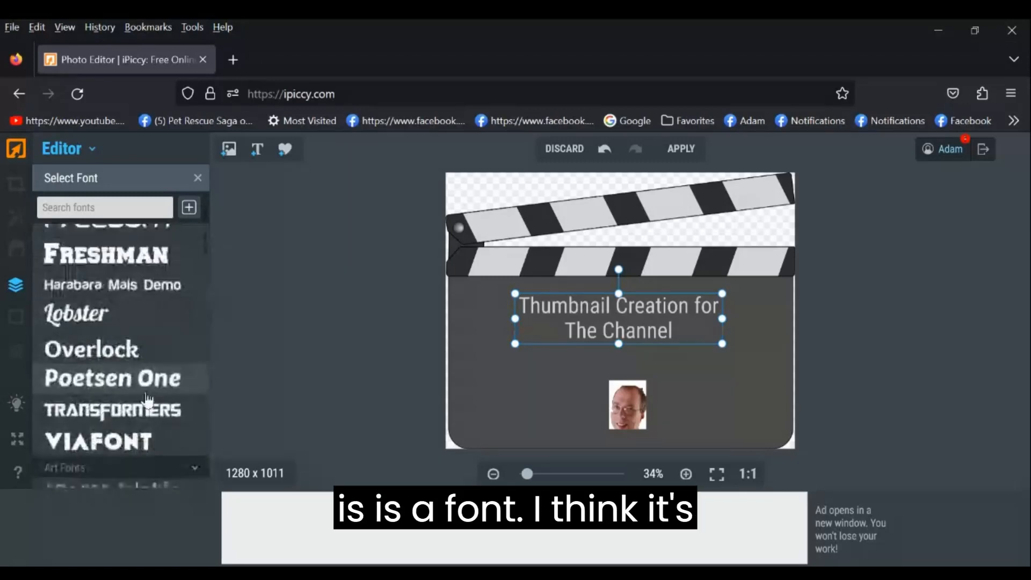
pyautogui.scroll(-3, 146, 398)
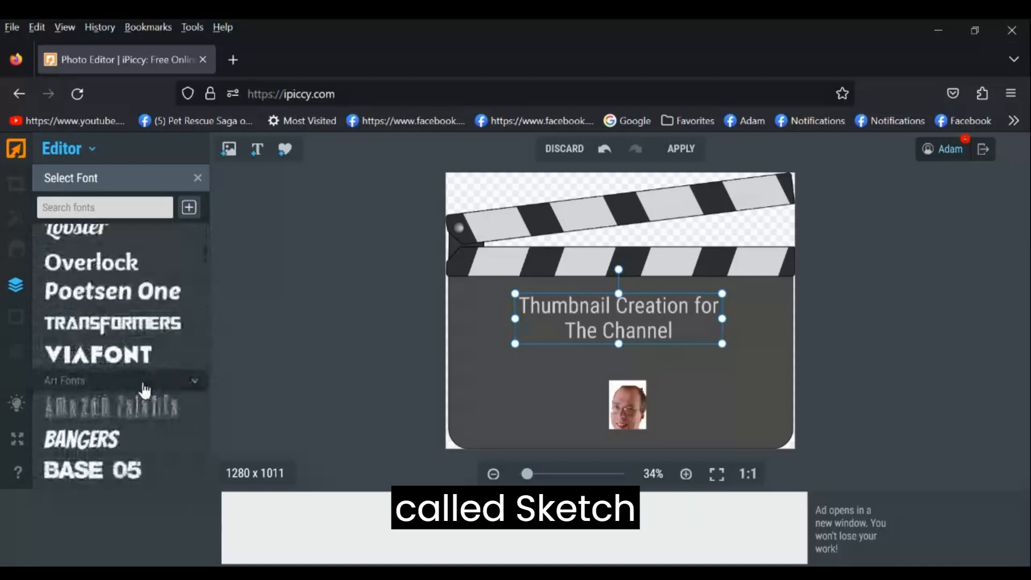
pyautogui.scroll(-6, 143, 392)
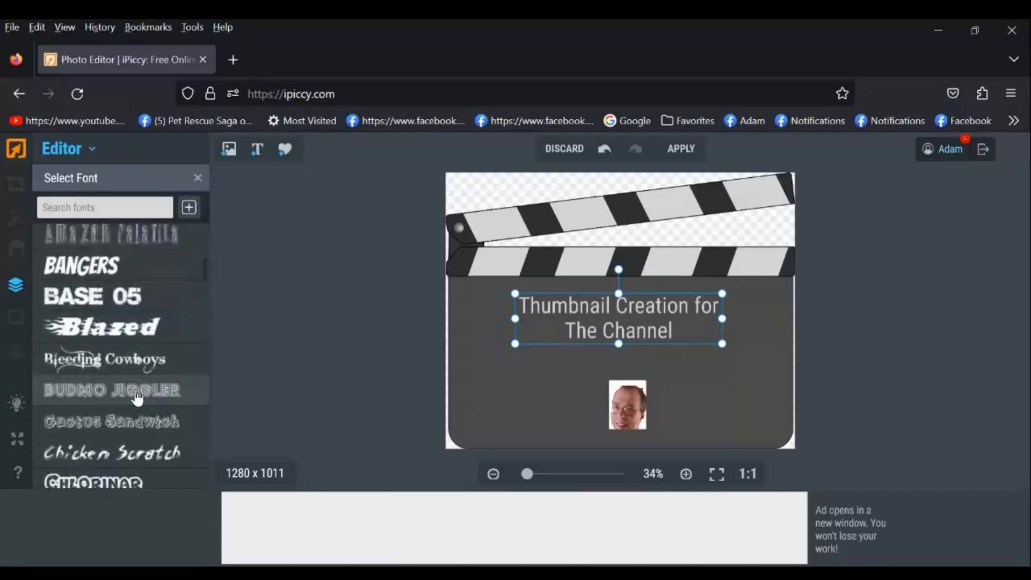
pyautogui.scroll(-3, 137, 400)
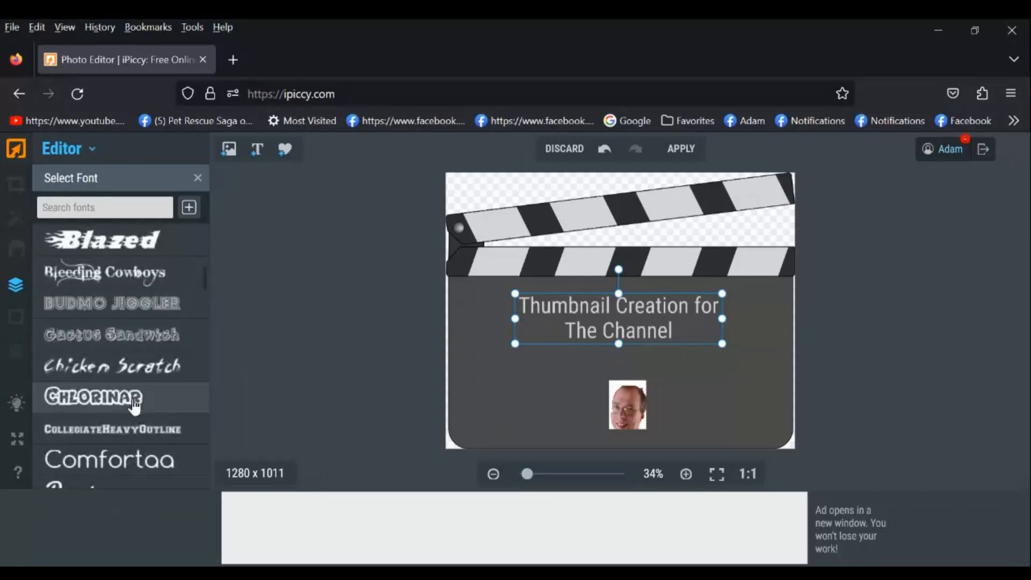
pyautogui.scroll(-3, 135, 406)
pyautogui.scroll(-6, 134, 407)
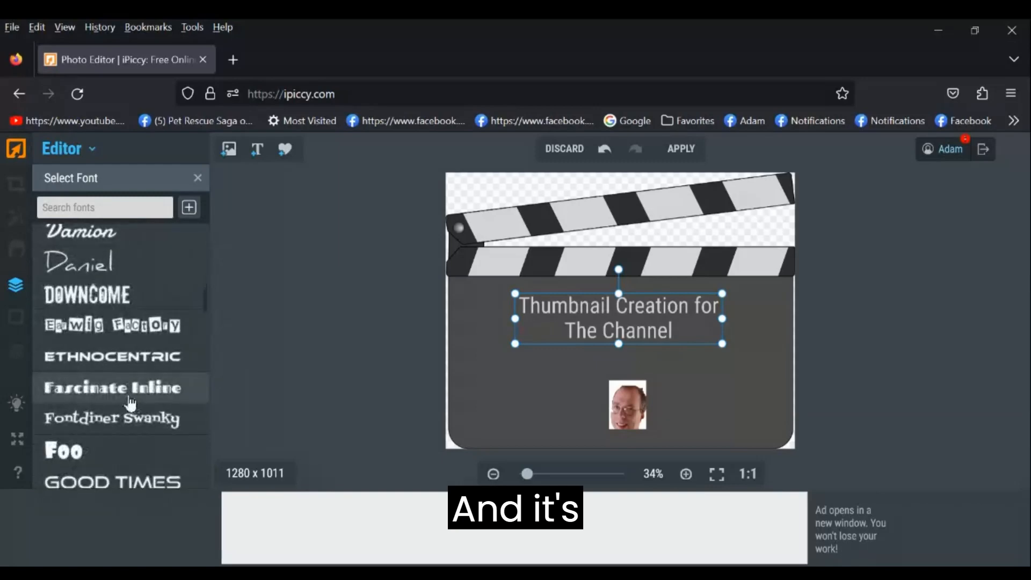
pyautogui.scroll(-6, 131, 403)
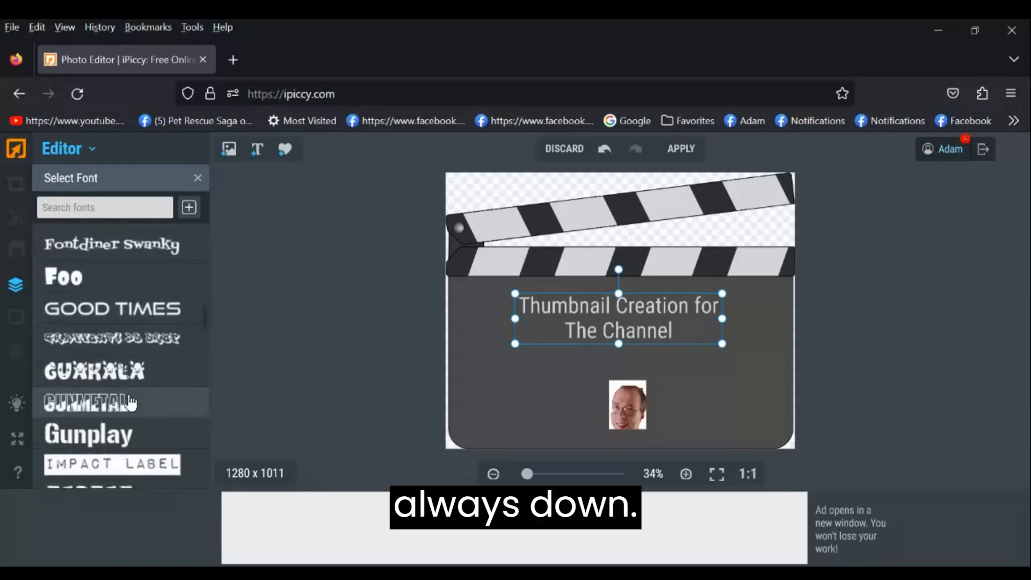
pyautogui.scroll(-6, 131, 403)
pyautogui.scroll(-6, 126, 402)
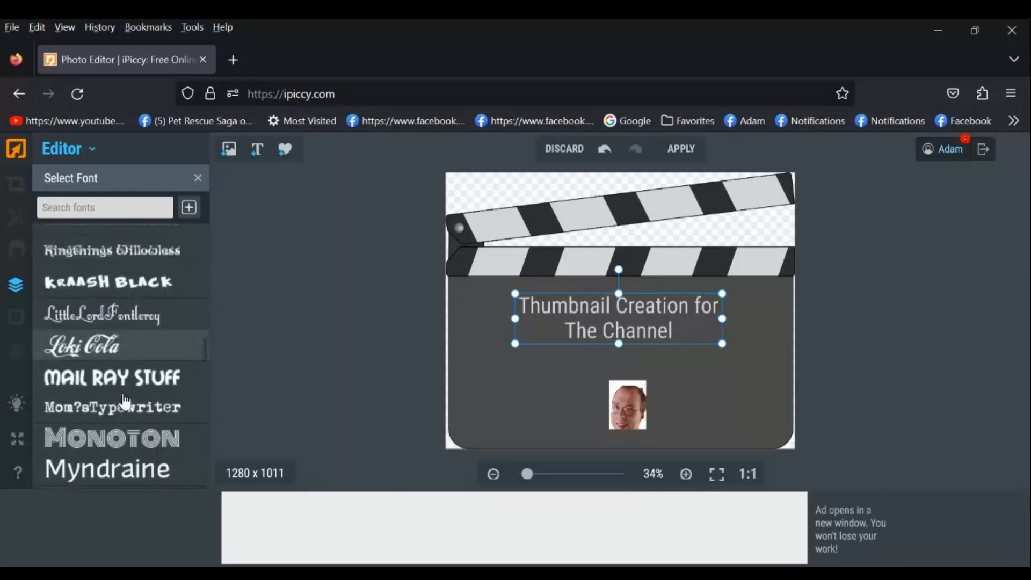
pyautogui.scroll(-6, 125, 403)
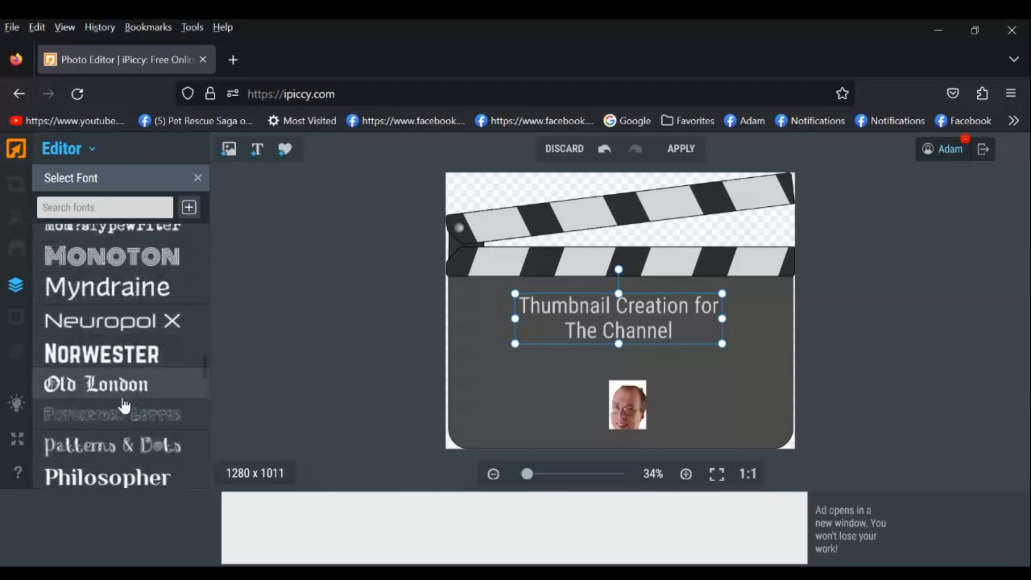
pyautogui.scroll(-3, 125, 405)
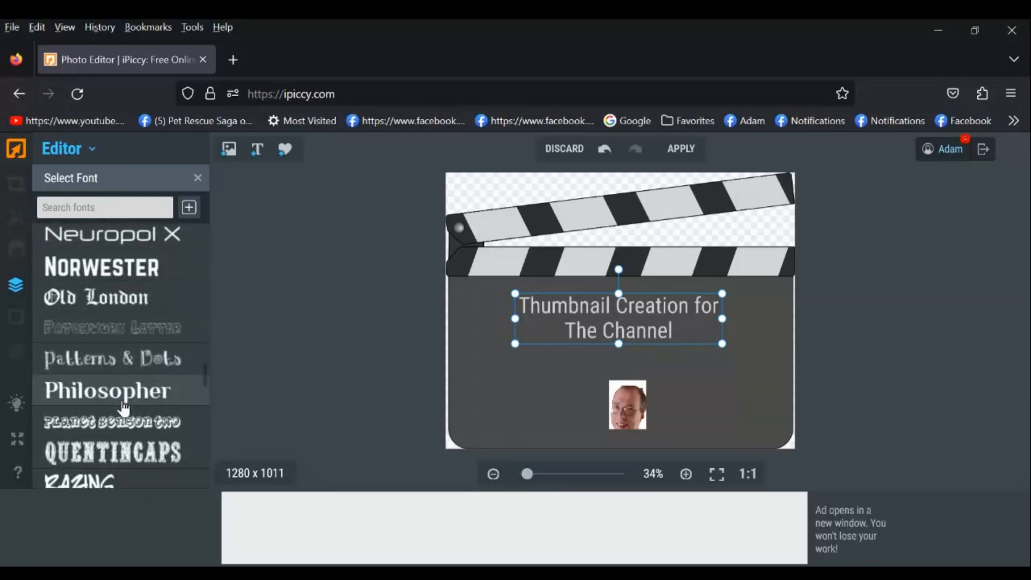
pyautogui.scroll(-3, 124, 406)
pyautogui.scroll(-3, 122, 406)
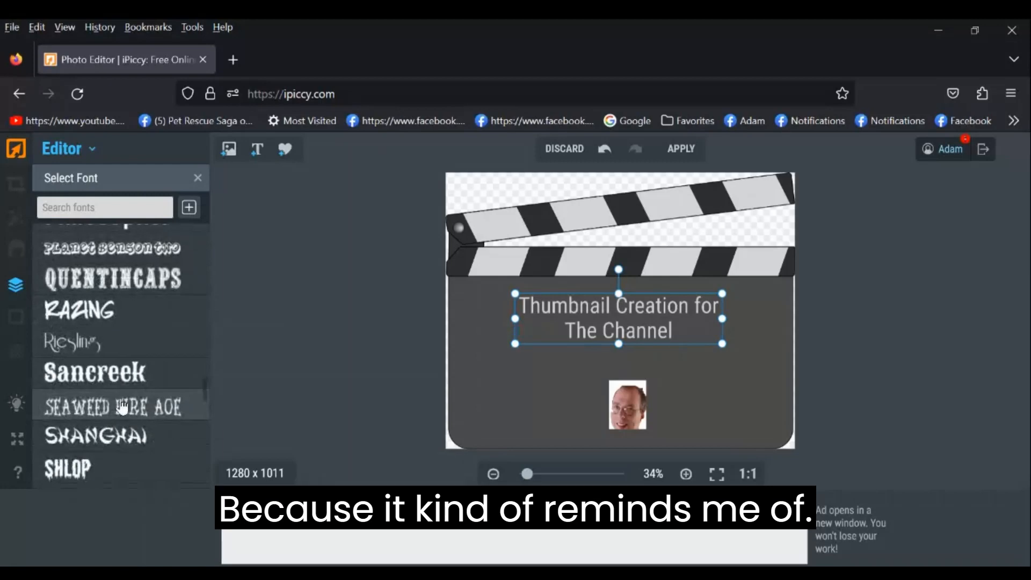
pyautogui.scroll(-5, 122, 406)
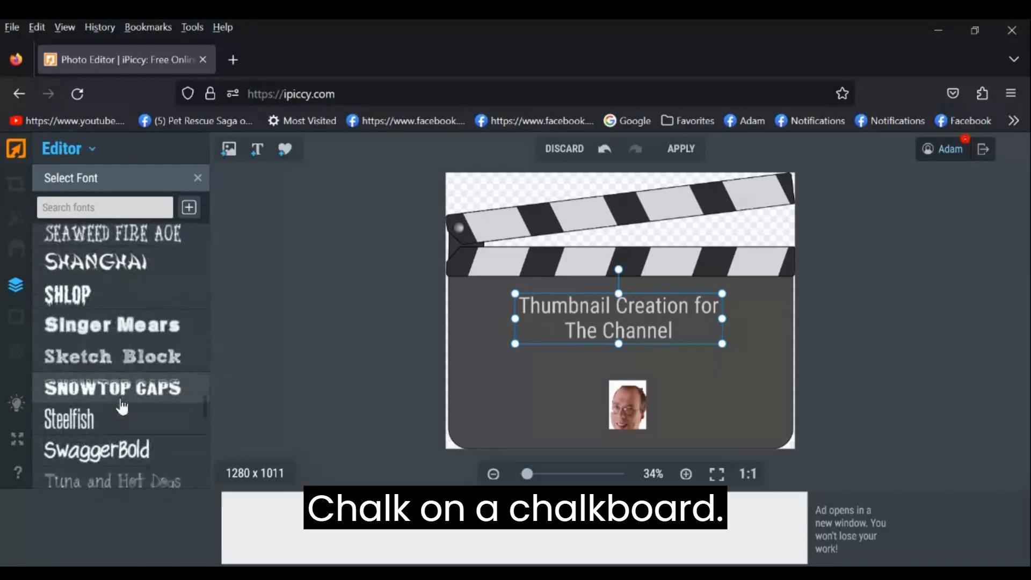
pyautogui.scroll(-5, 122, 407)
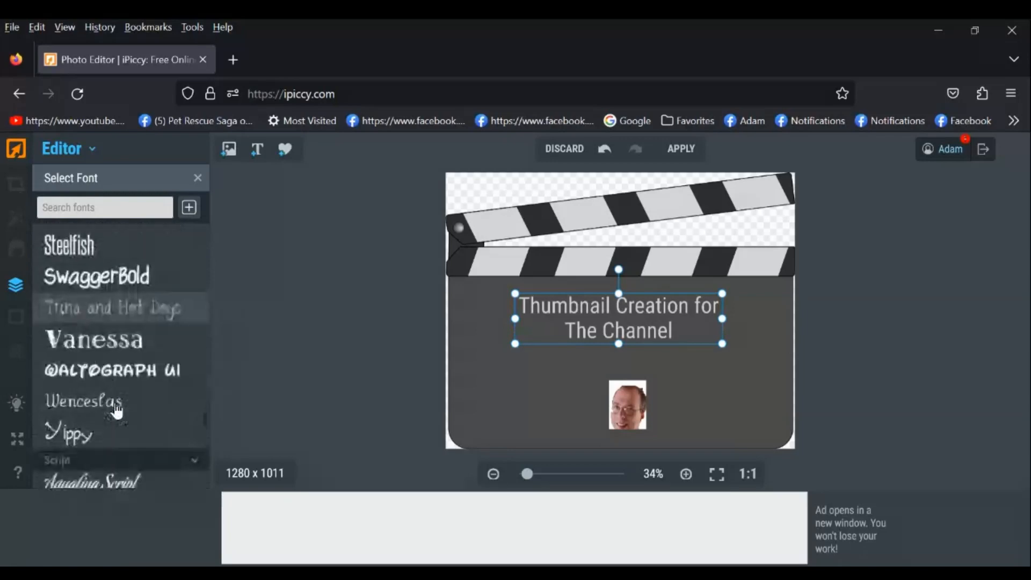
pyautogui.scroll(-3, 118, 408)
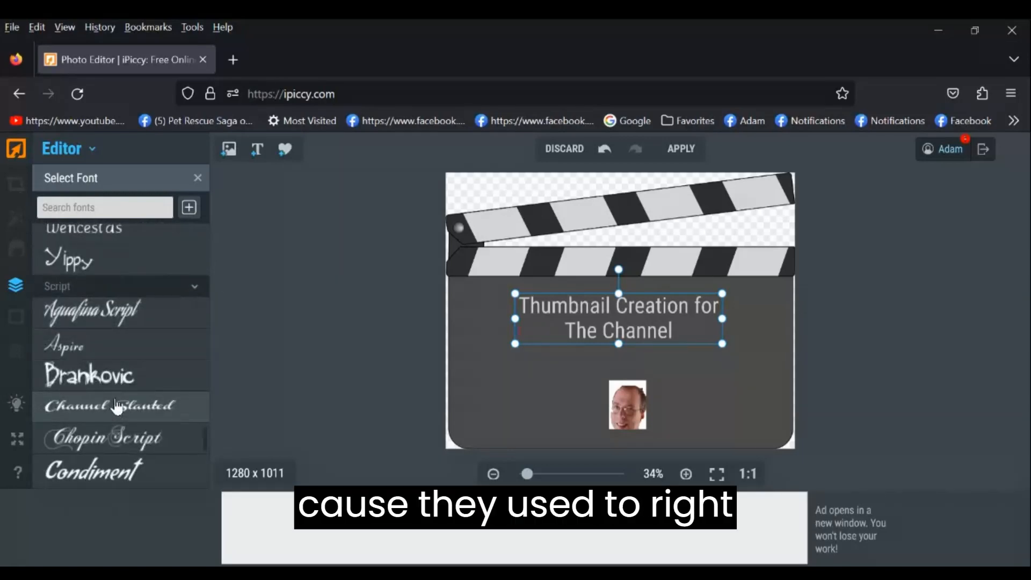
pyautogui.scroll(-3, 117, 408)
pyautogui.scroll(-3, 137, 403)
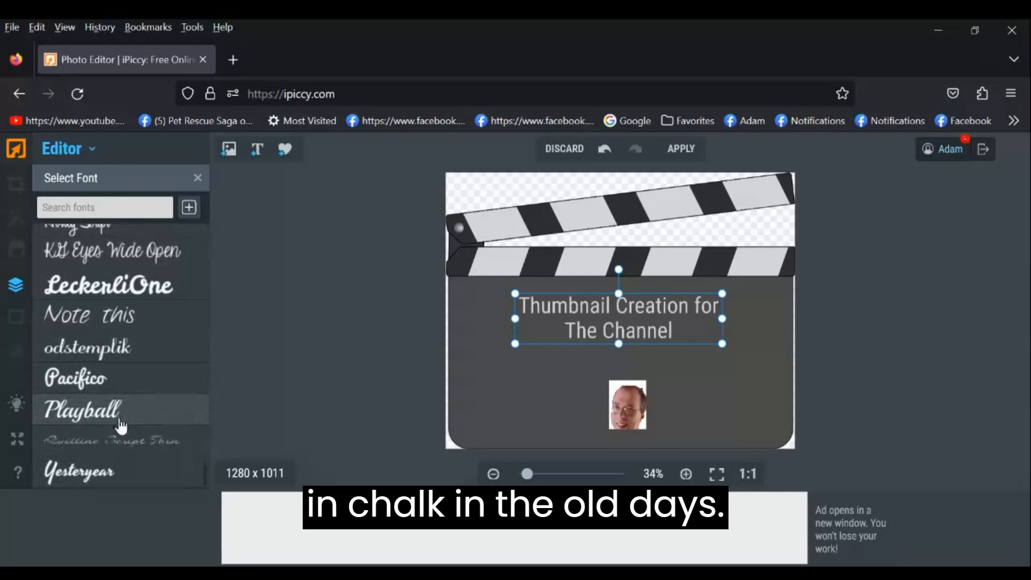
pyautogui.scroll(-5, 126, 399)
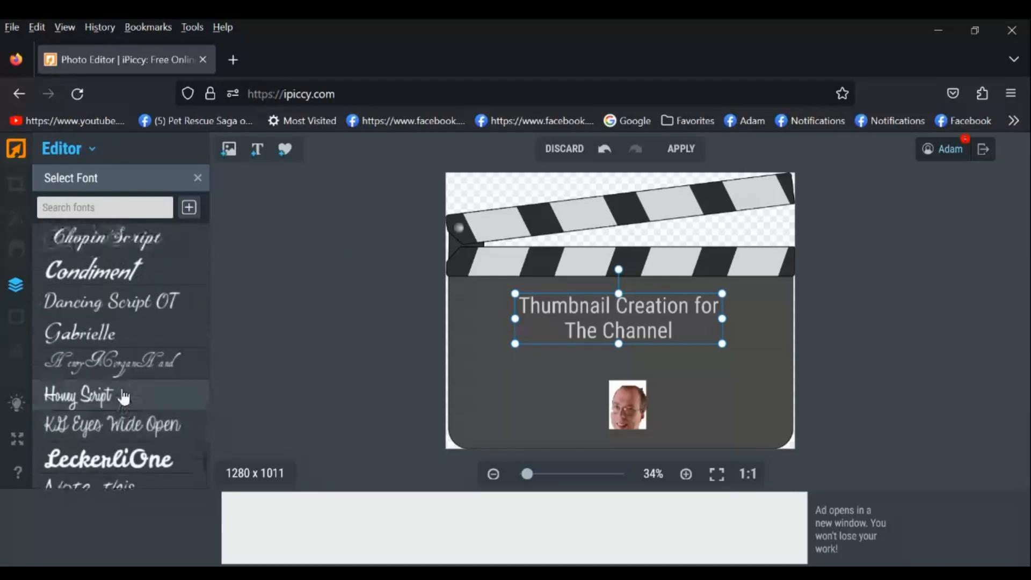
pyautogui.scroll(2, 118, 388)
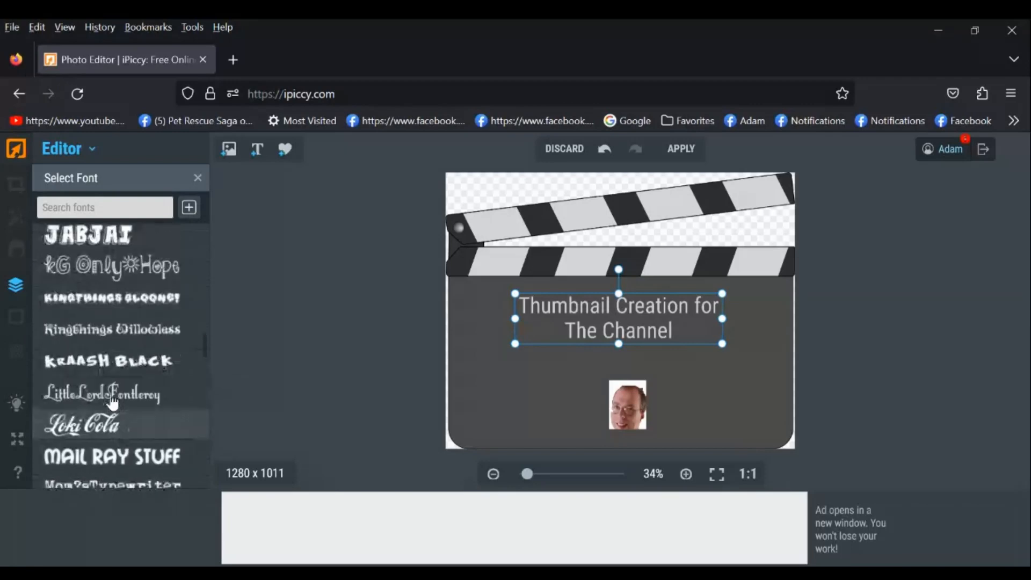
pyautogui.scroll(1, 113, 403)
pyautogui.scroll(3, 117, 406)
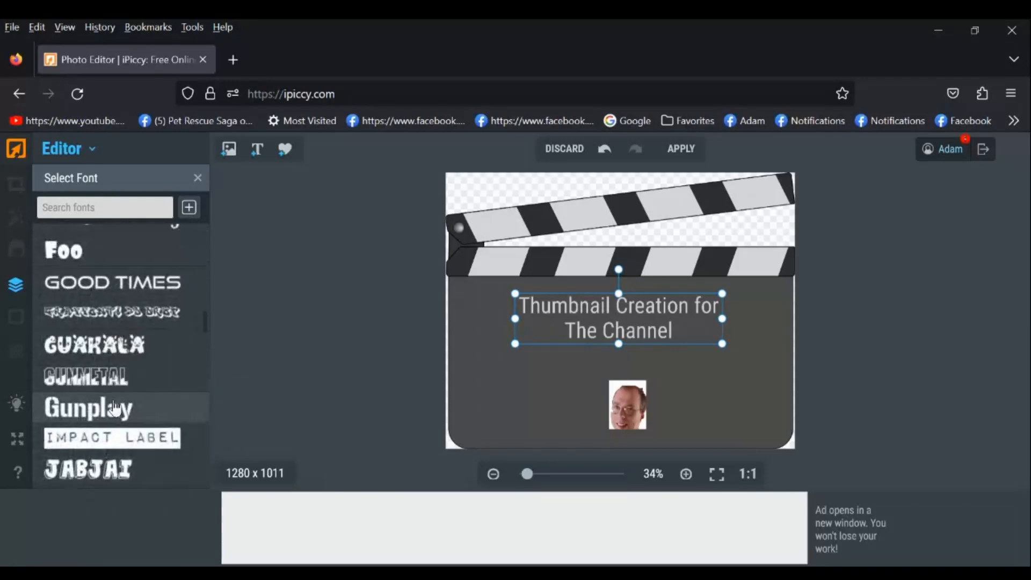
pyautogui.scroll(-2, 114, 408)
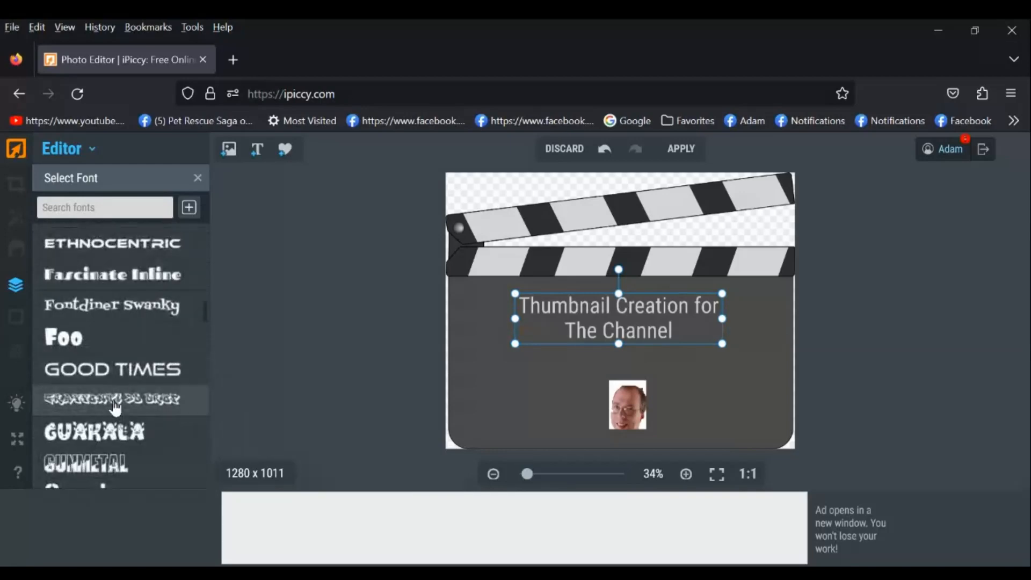
pyautogui.scroll(4, 116, 408)
pyautogui.scroll(-2, 115, 409)
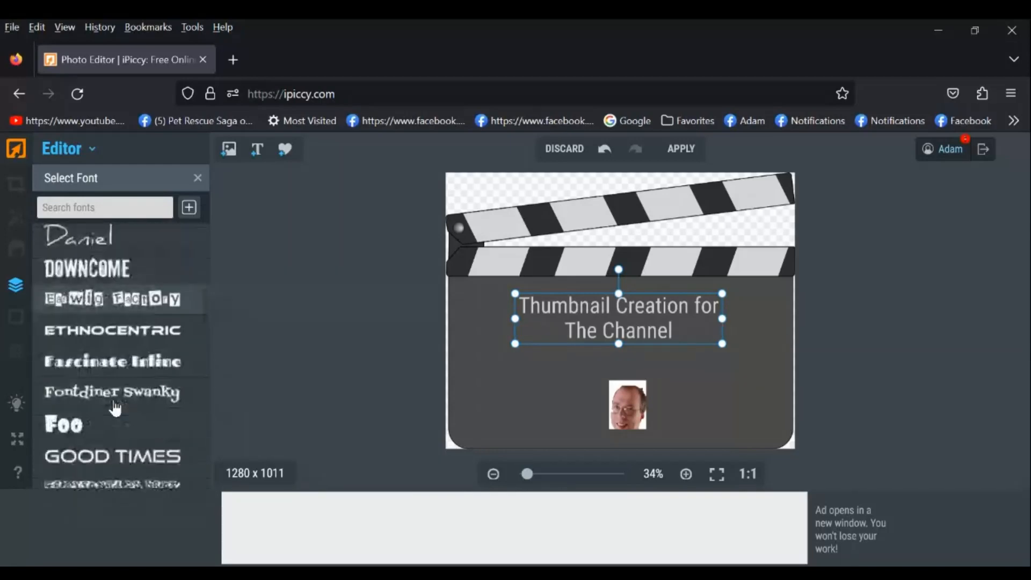
pyautogui.scroll(-14, 116, 408)
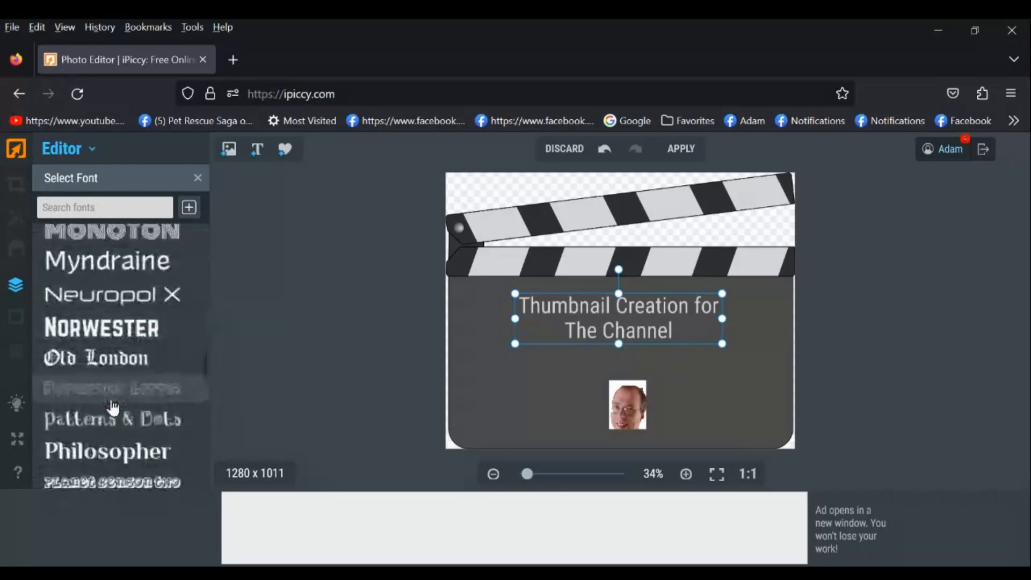
# Step: Set the title text's font to Sketch Block and apply the changes, flattening all layers into one image
pyautogui.scroll(-6, 114, 408)
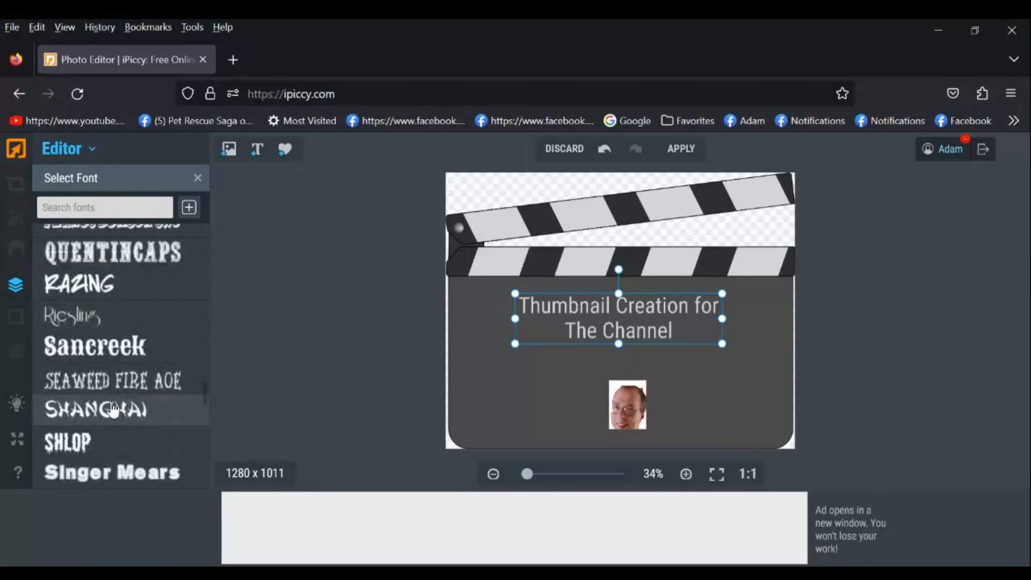
pyautogui.scroll(-8, 113, 412)
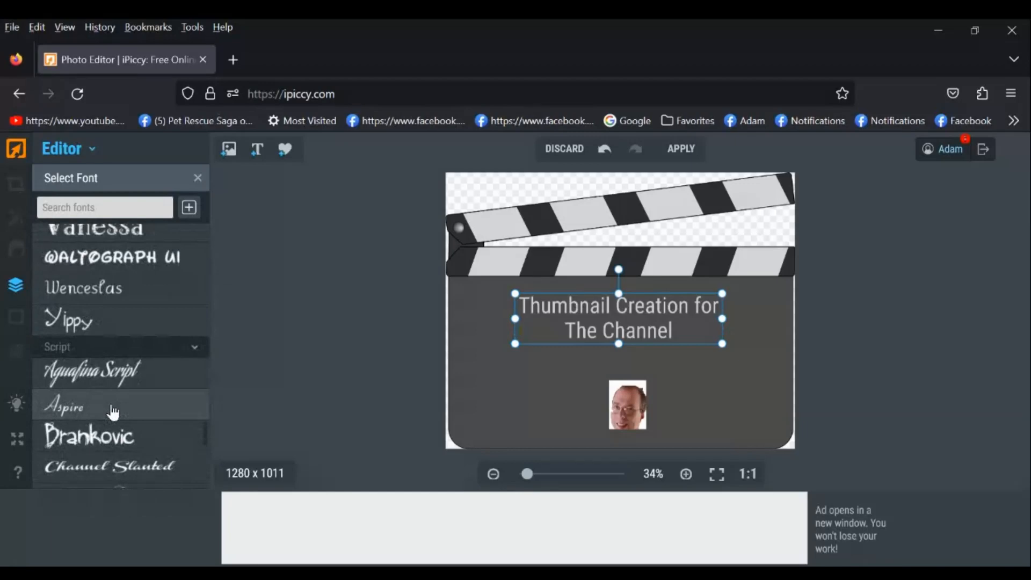
pyautogui.scroll(-6, 113, 412)
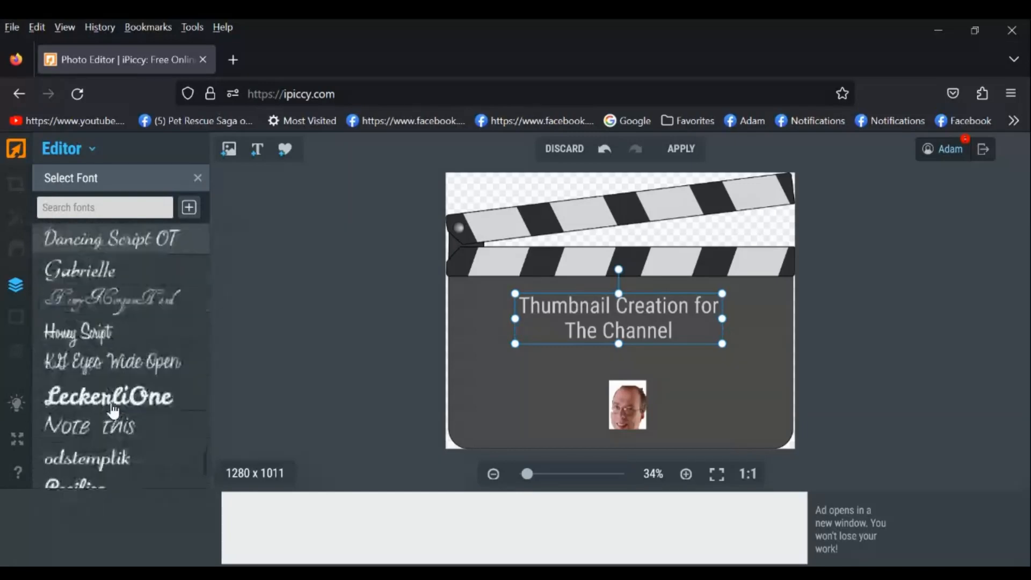
pyautogui.scroll(-1, 114, 411)
pyautogui.scroll(-3, 112, 413)
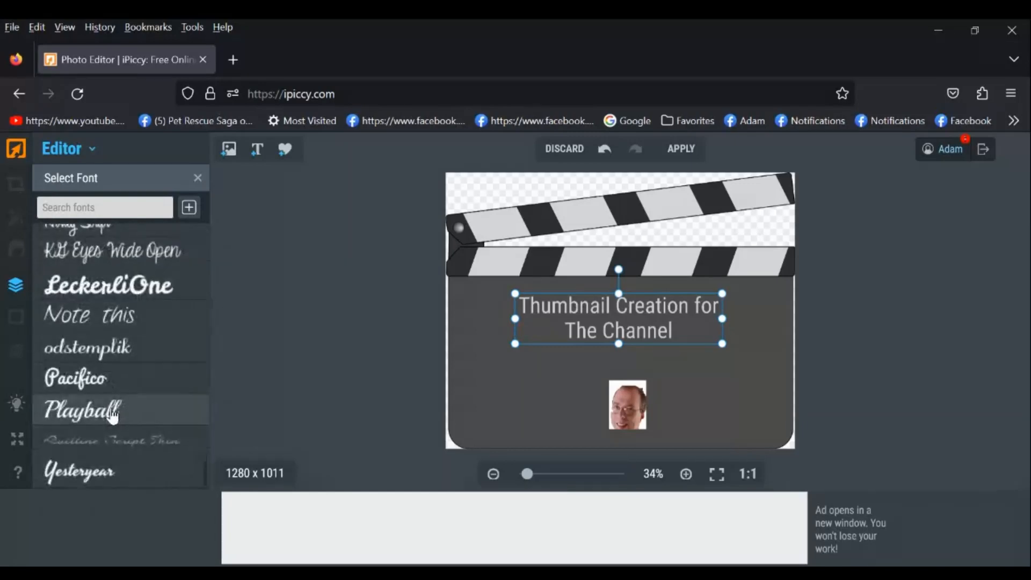
pyautogui.scroll(6, 113, 414)
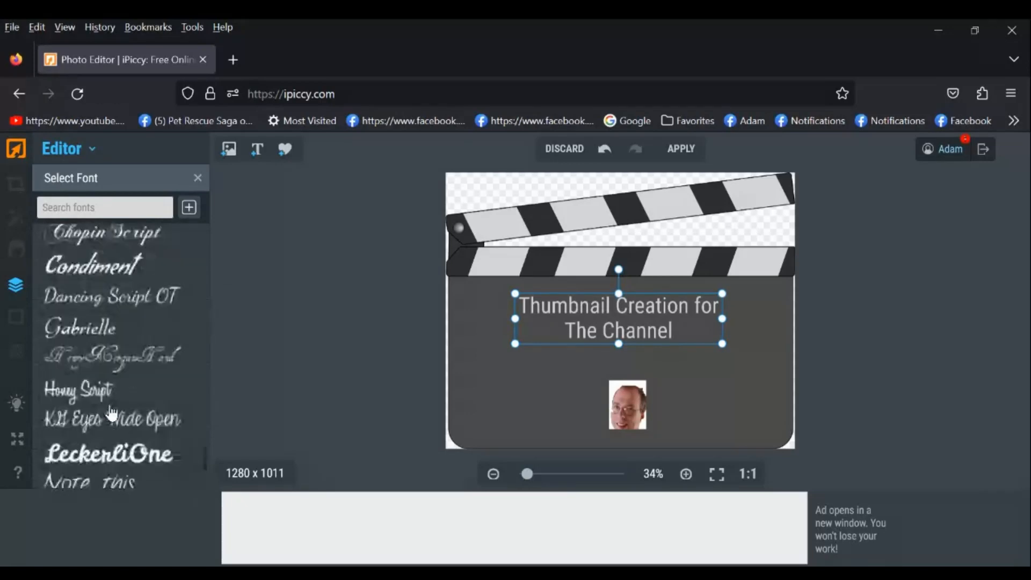
pyautogui.scroll(5, 112, 414)
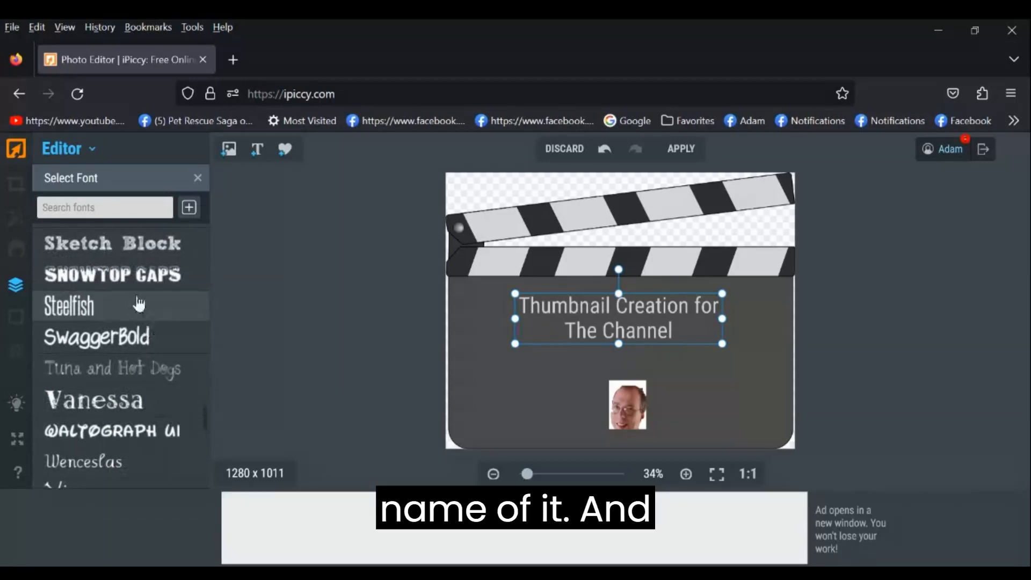
pyautogui.click(152, 256)
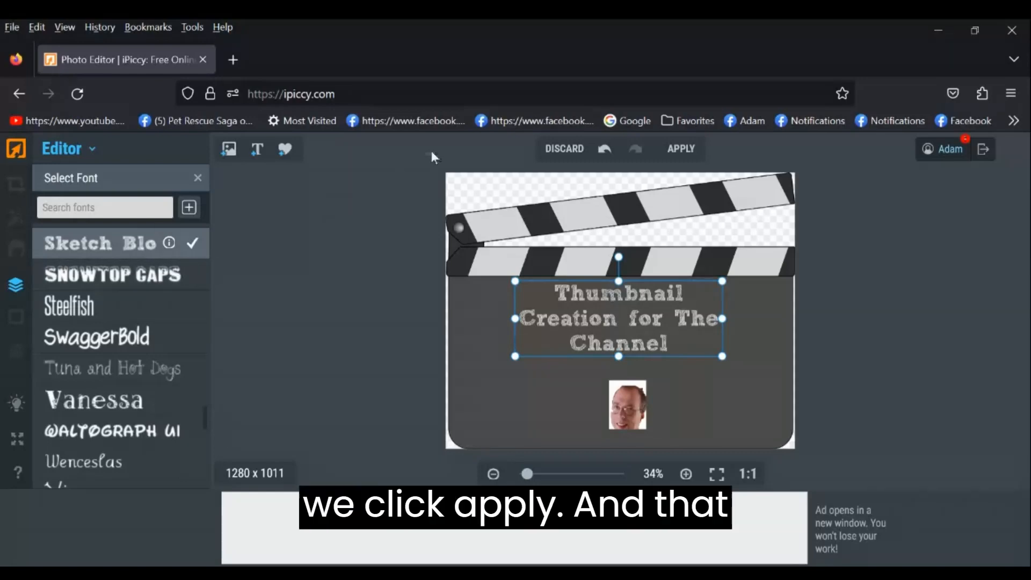
pyautogui.click(668, 153)
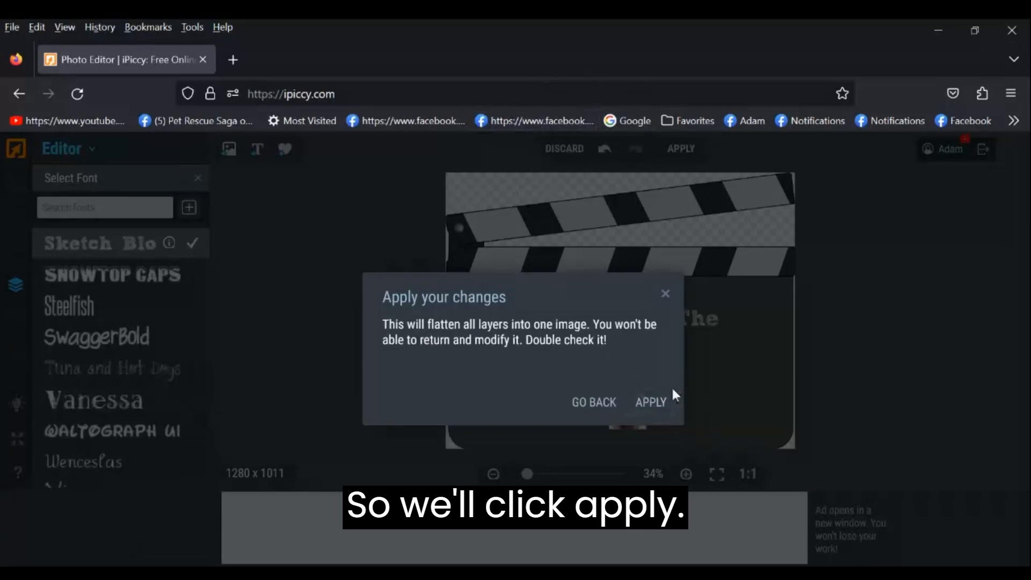
pyautogui.click(663, 410)
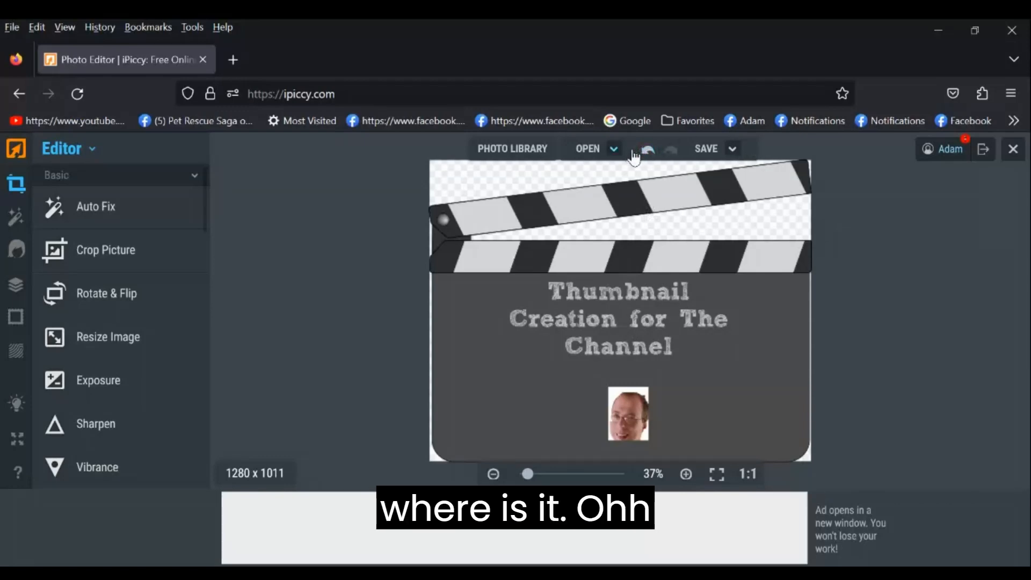
# Step: Save the finished thumbnail to the computer as a PNG file named Thumb, replacing the default filename
pyautogui.click(701, 149)
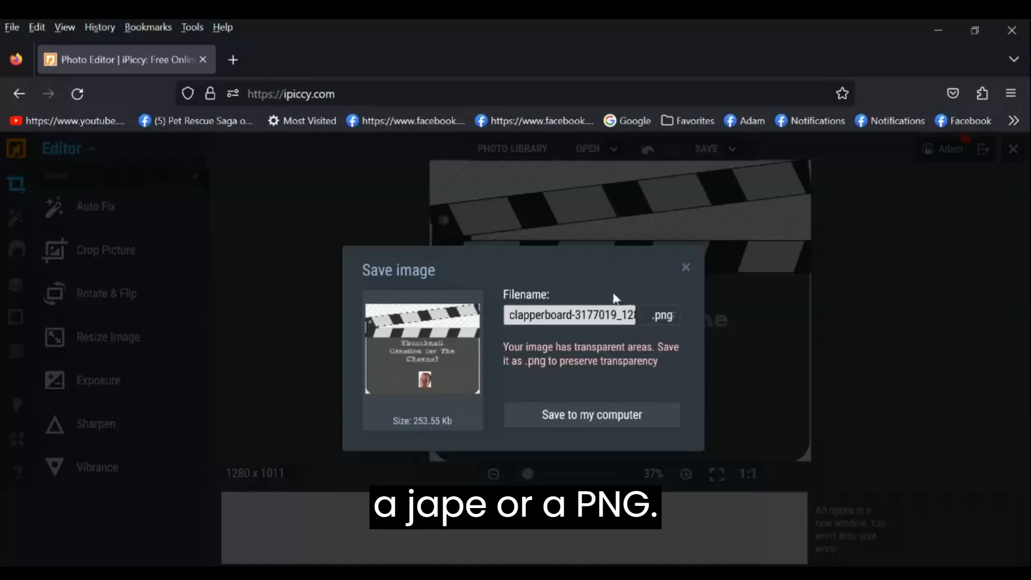
pyautogui.click(568, 319)
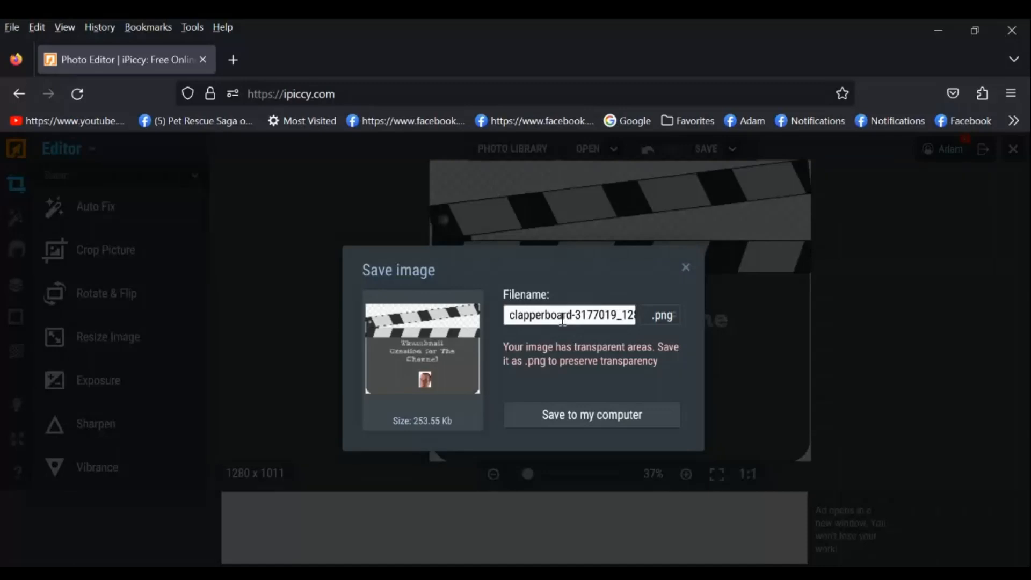
pyautogui.moveTo(616, 316); pyautogui.dragTo(446, 303)
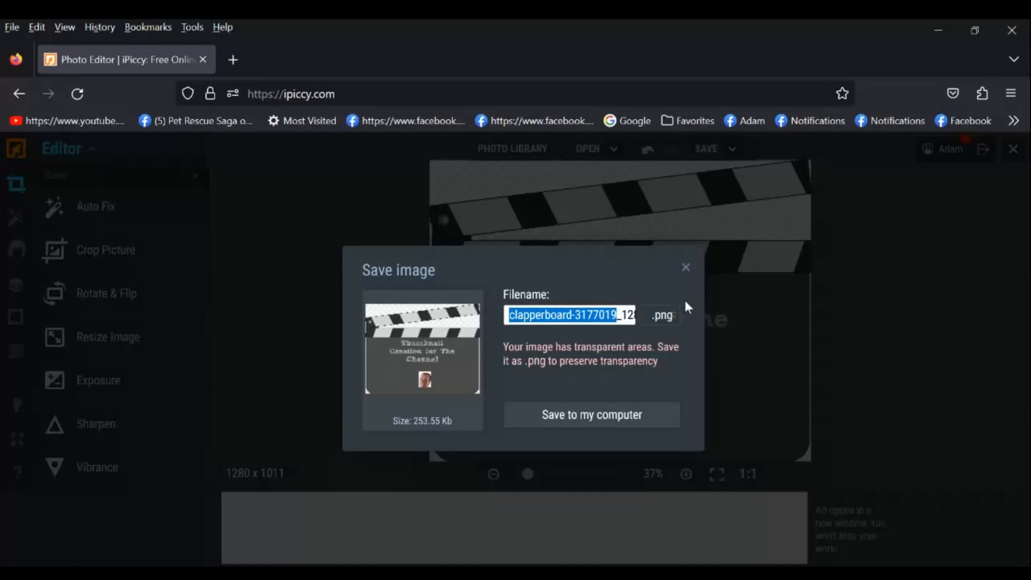
pyautogui.press('BackSpace')
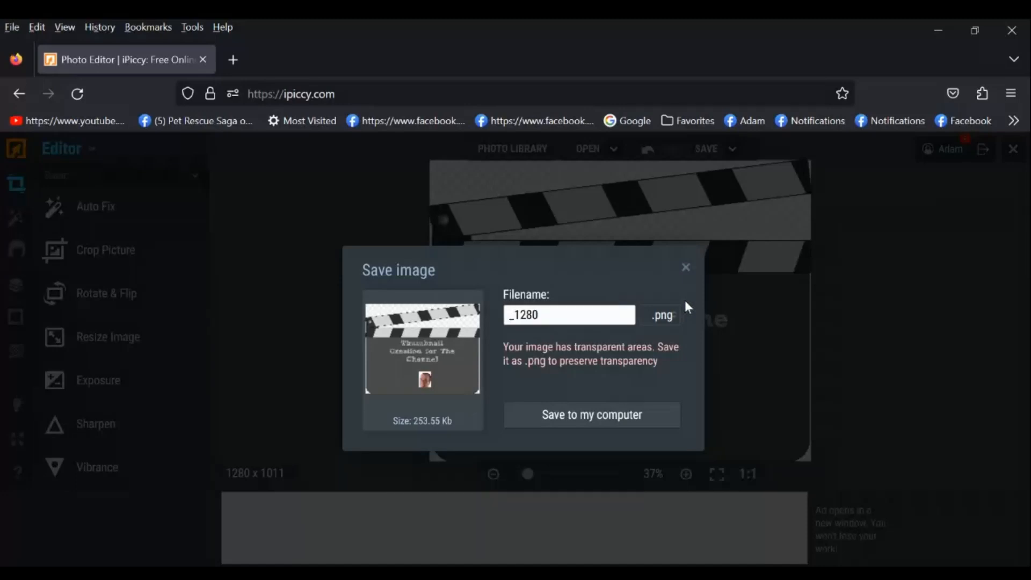
pyautogui.press('End')
pyautogui.press('BackSpace')
pyautogui.press('BackSpace')
pyautogui.press('BackSpace')
pyautogui.press('BackSpace')
pyautogui.press('BackSpace')
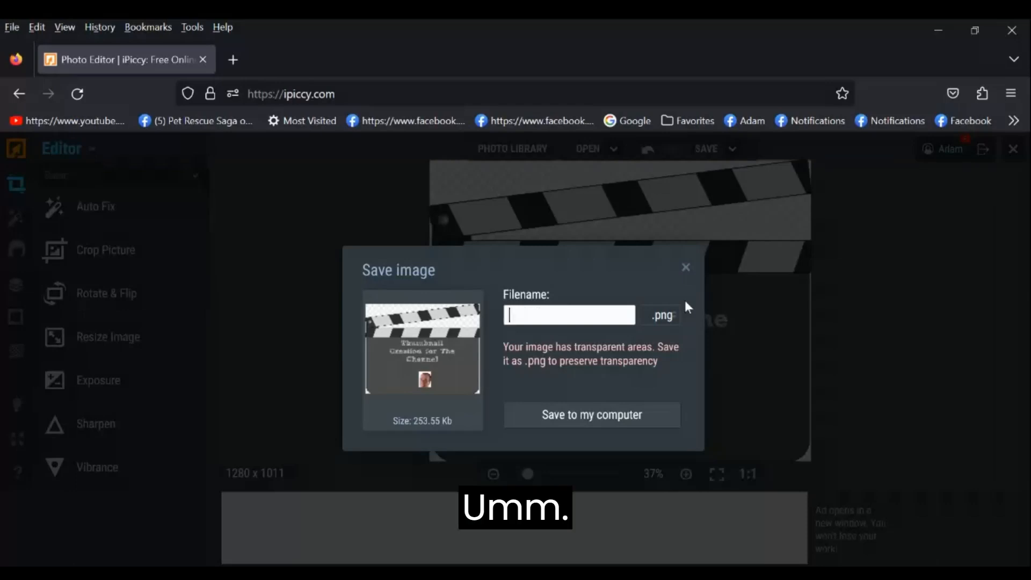
pyautogui.write('T')
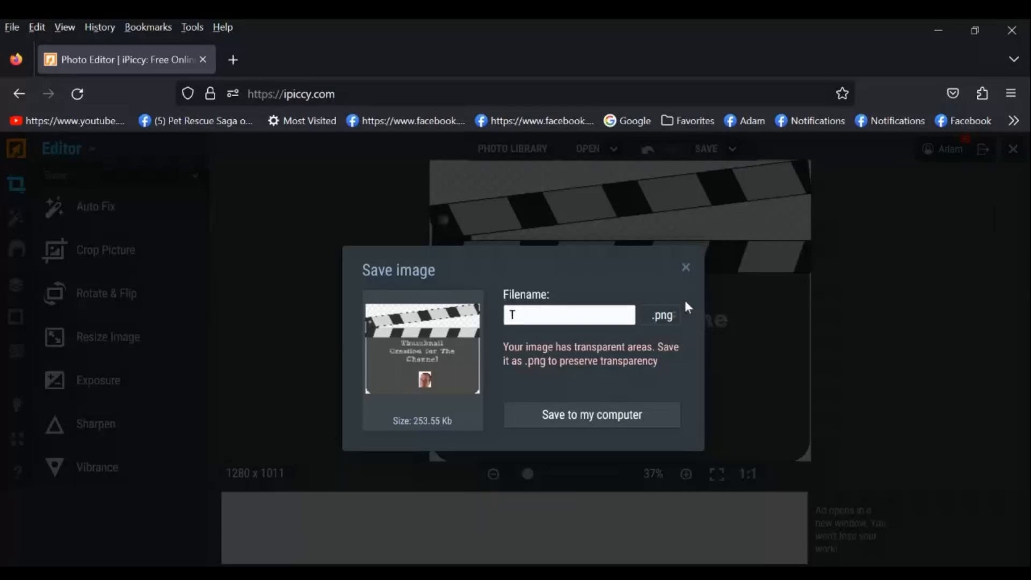
pyautogui.write('u')
pyautogui.press('BackSpace')
pyautogui.write('humb')
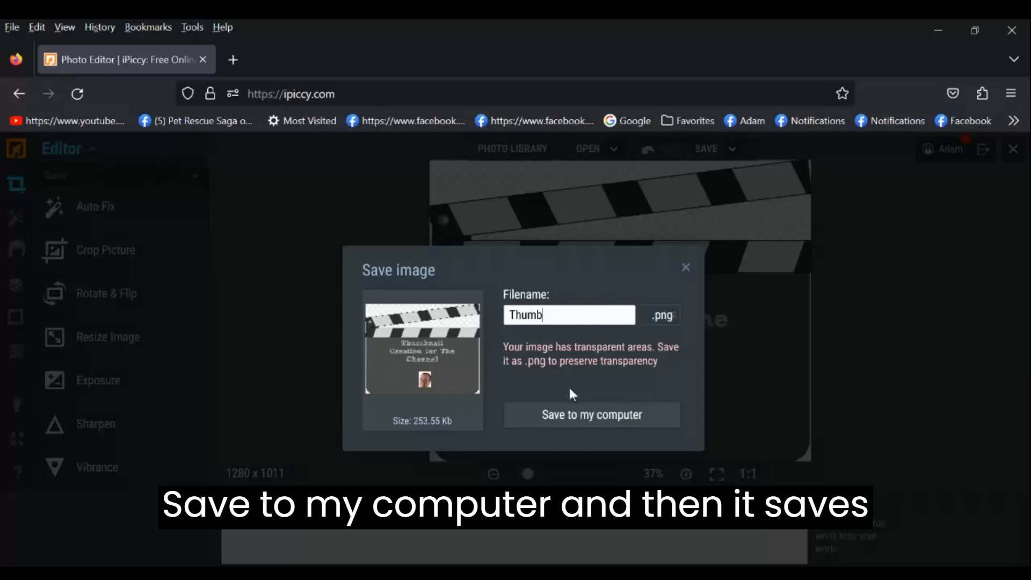
pyautogui.click(572, 421)
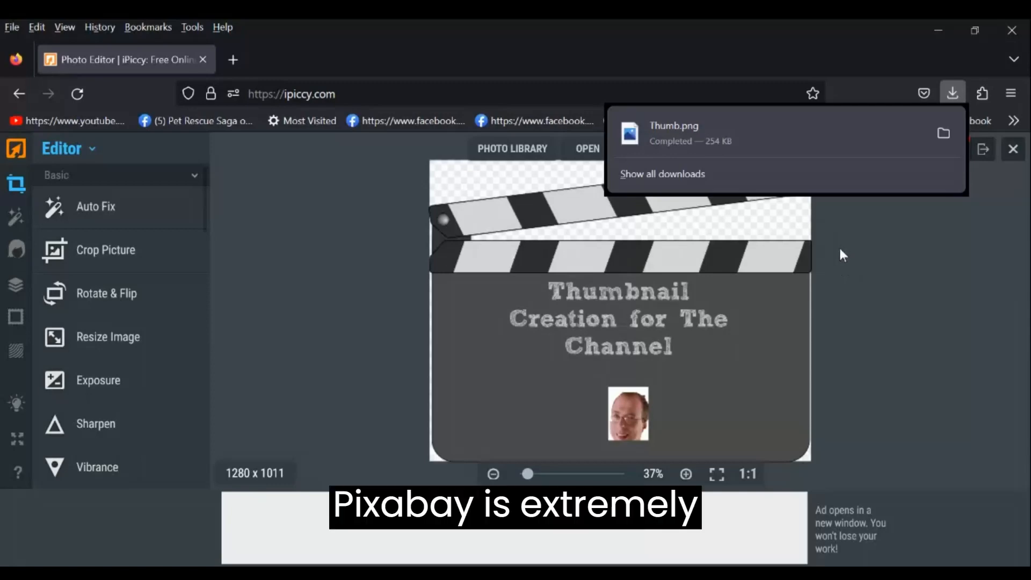
pyautogui.click(934, 262)
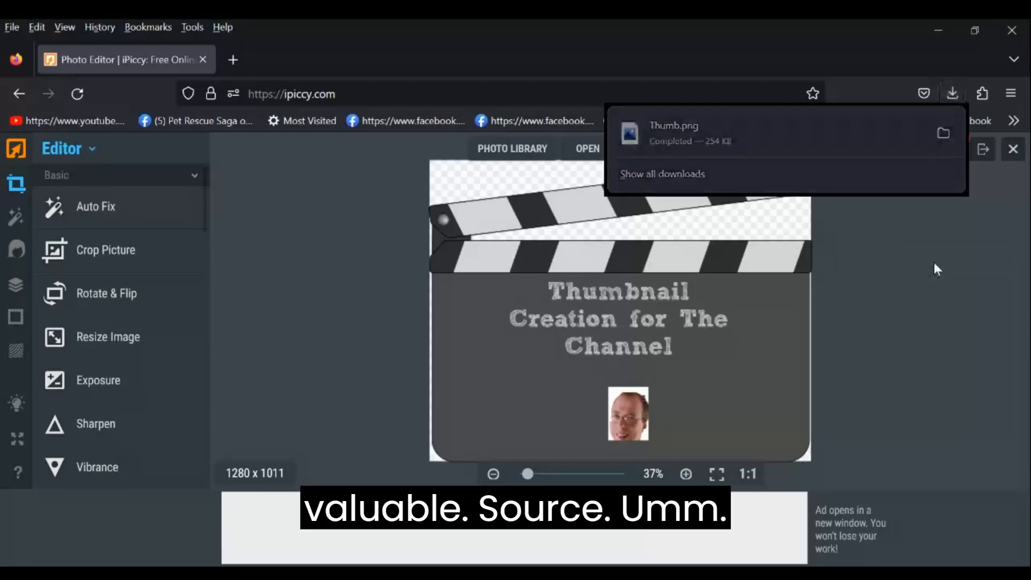